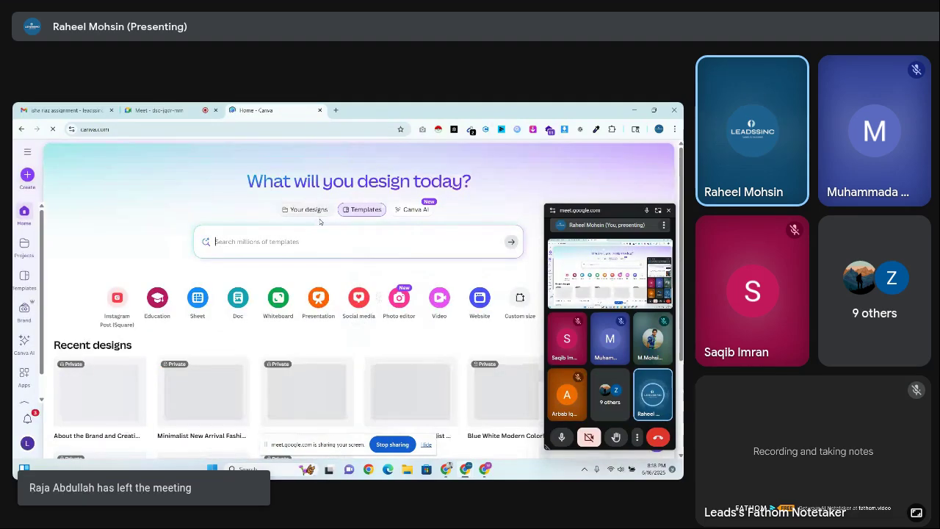
- Hide the screen-sharing notice on the Google Meet call page and mute the microphone
click(669, 211)
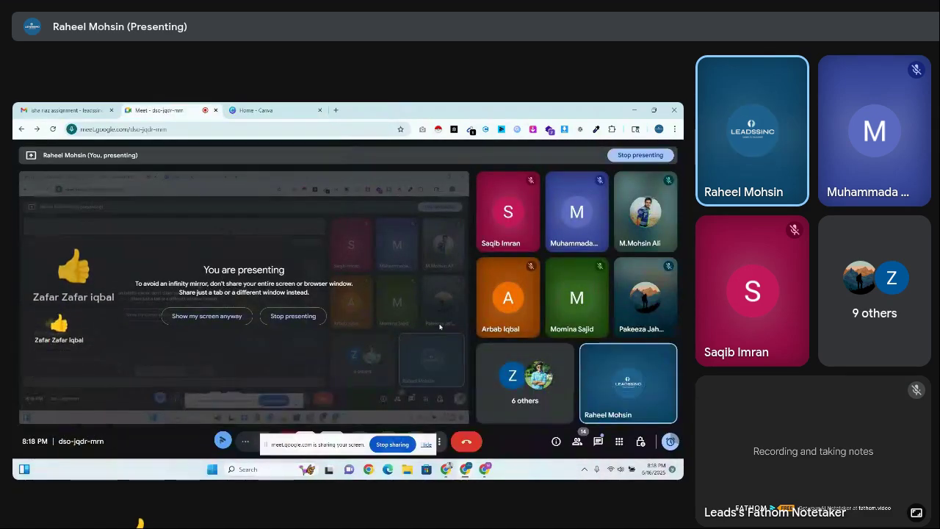
drag(352, 445, 331, 379)
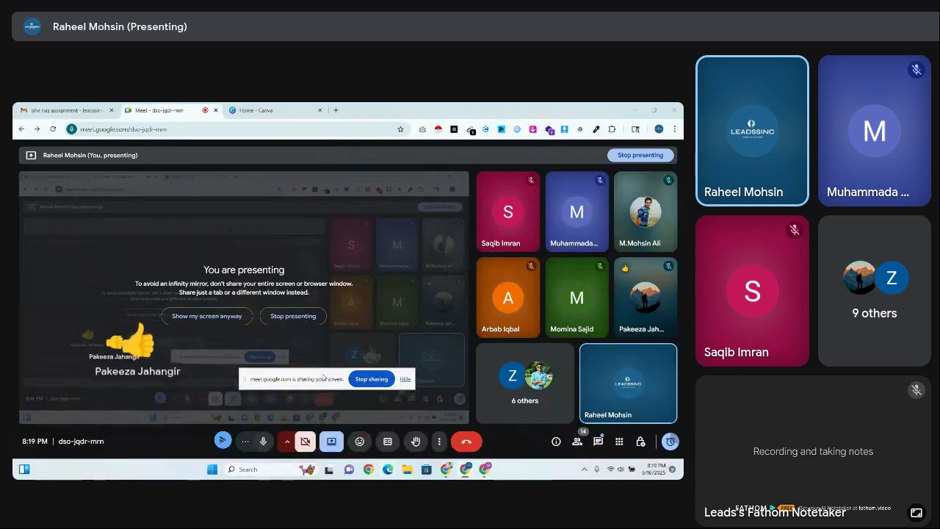
click(404, 378)
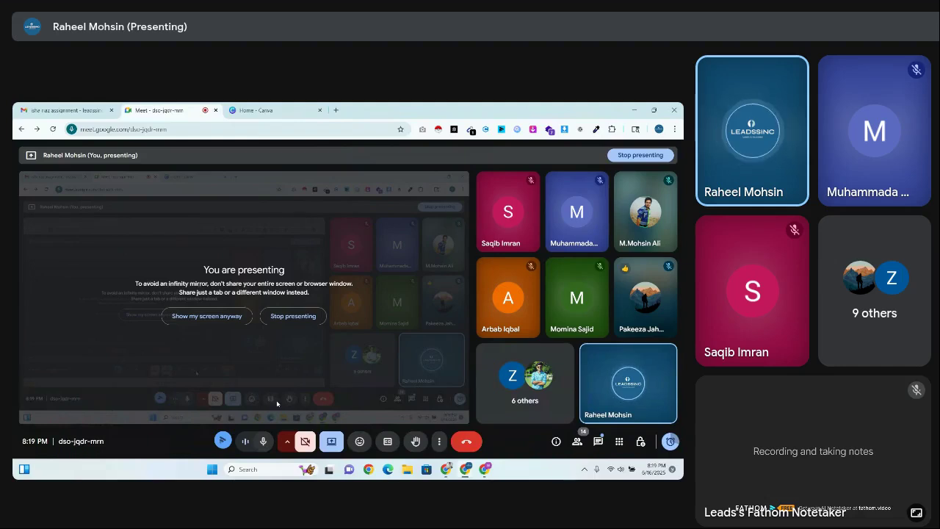
click(262, 441)
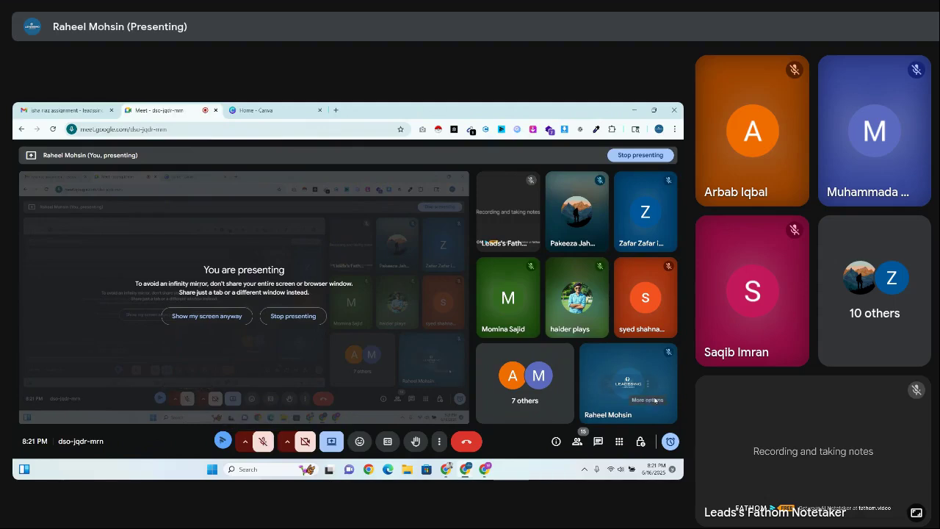
- Review the list of people in the meeting, from the host down through the contributors, and close it
click(577, 440)
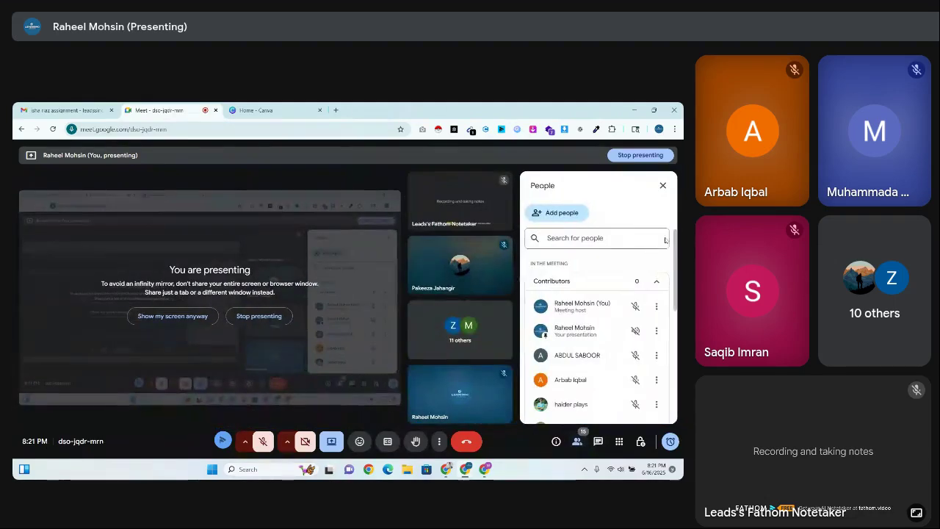
scroll(674, 292, down, 2)
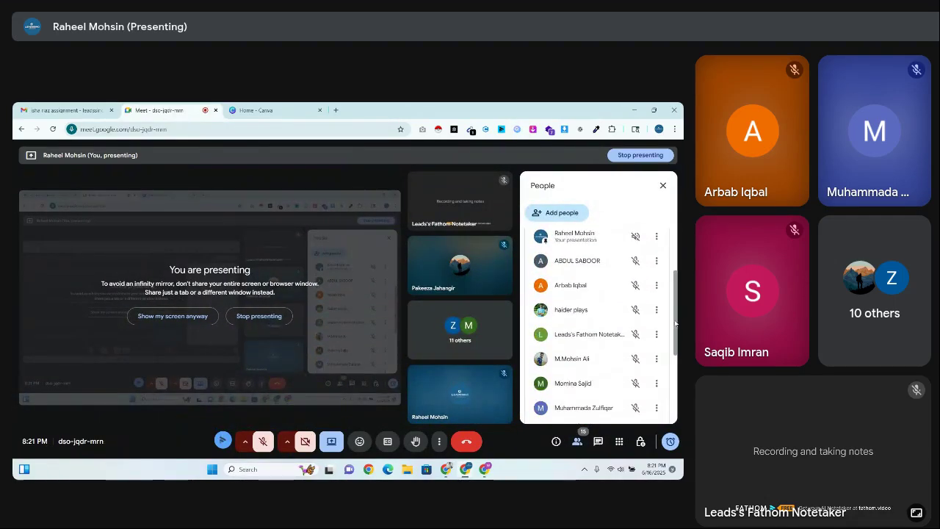
scroll(674, 292, up, 2)
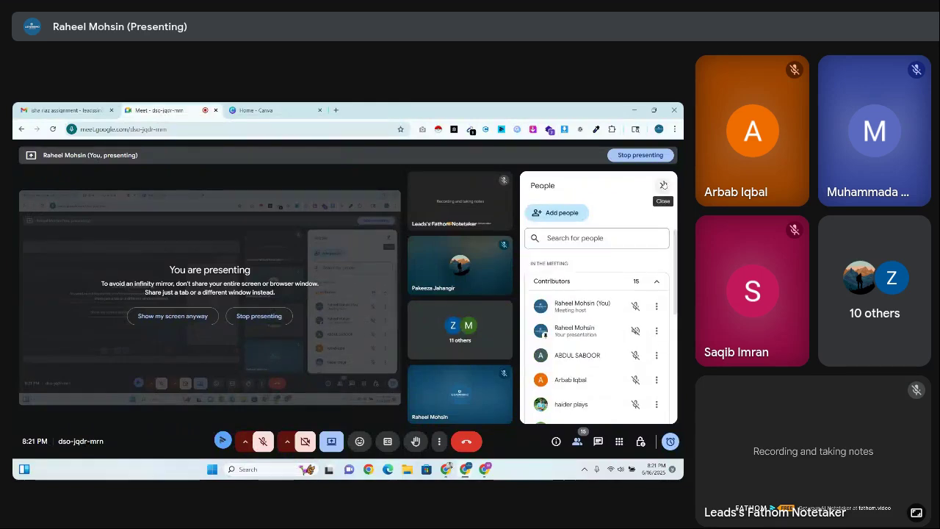
click(663, 185)
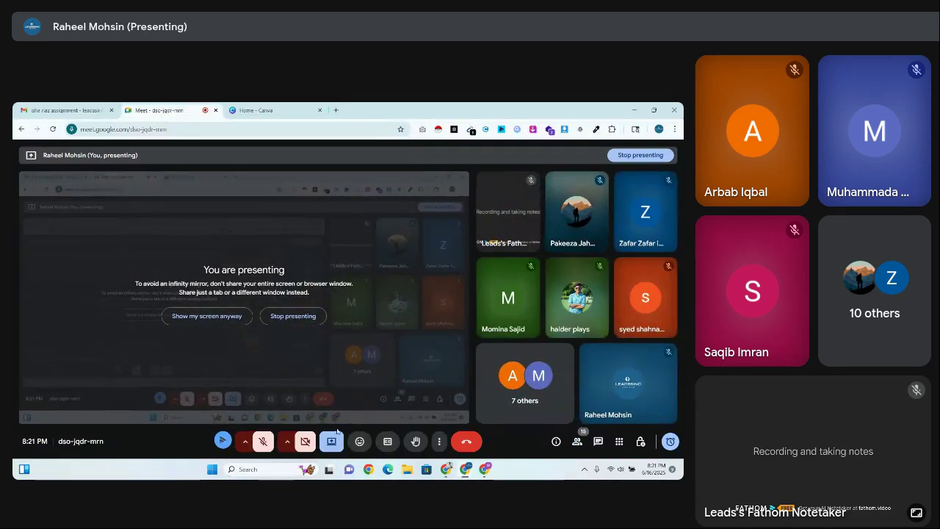
- Unmute the microphone and switch to the Canva home page, dismissing the floating meeting window
click(263, 441)
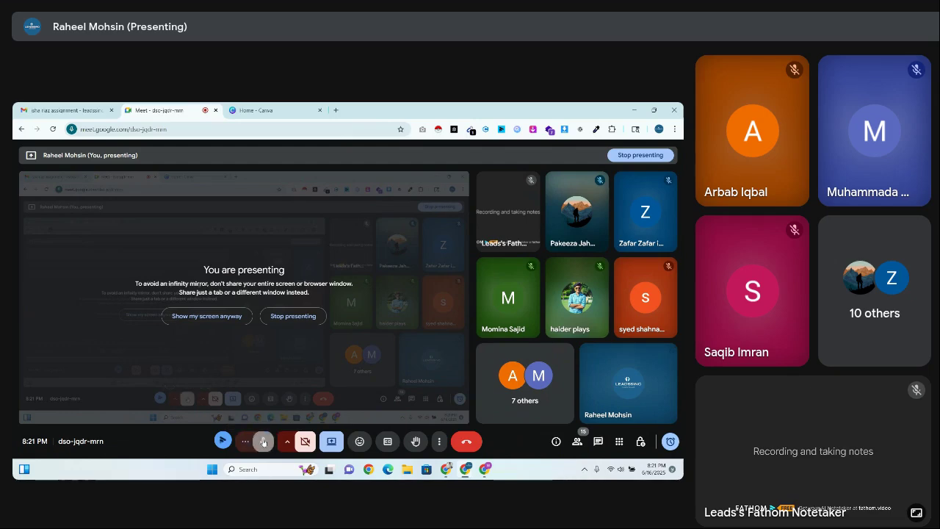
click(280, 107)
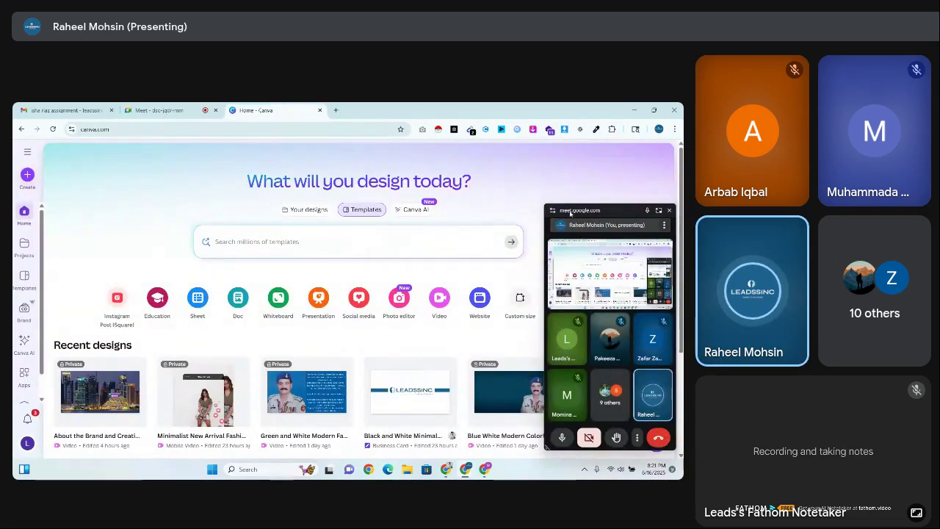
click(669, 210)
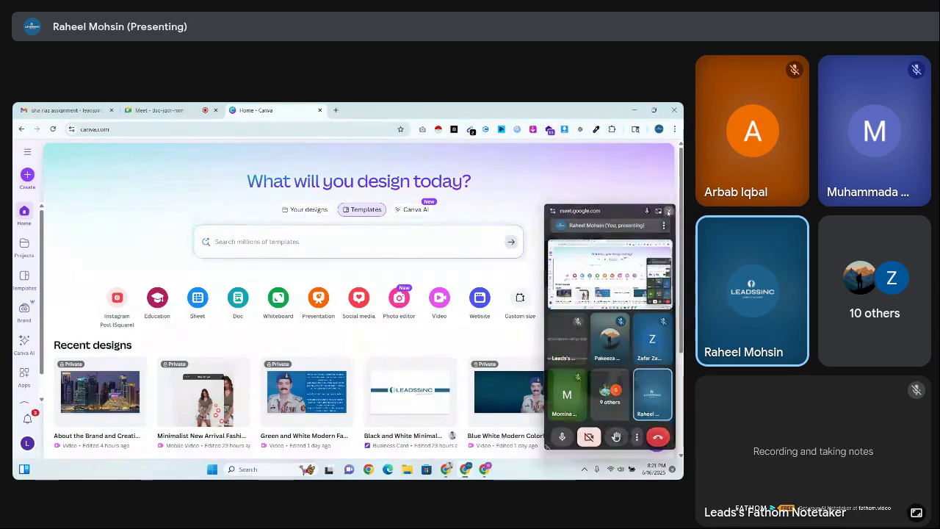
- Expand the Canva side menu and look through its recent designs and navigation entries
scroll(360, 301, down, 1)
scroll(680, 203, up, 1)
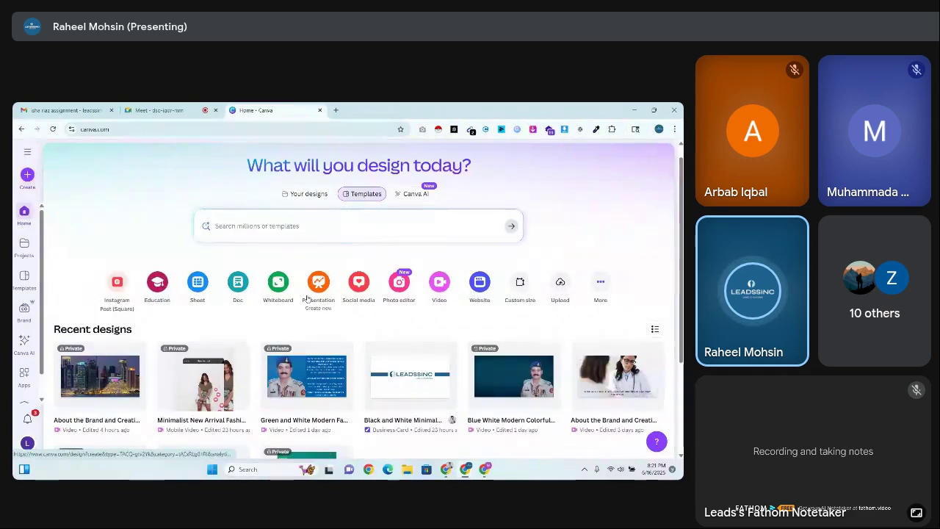
click(29, 152)
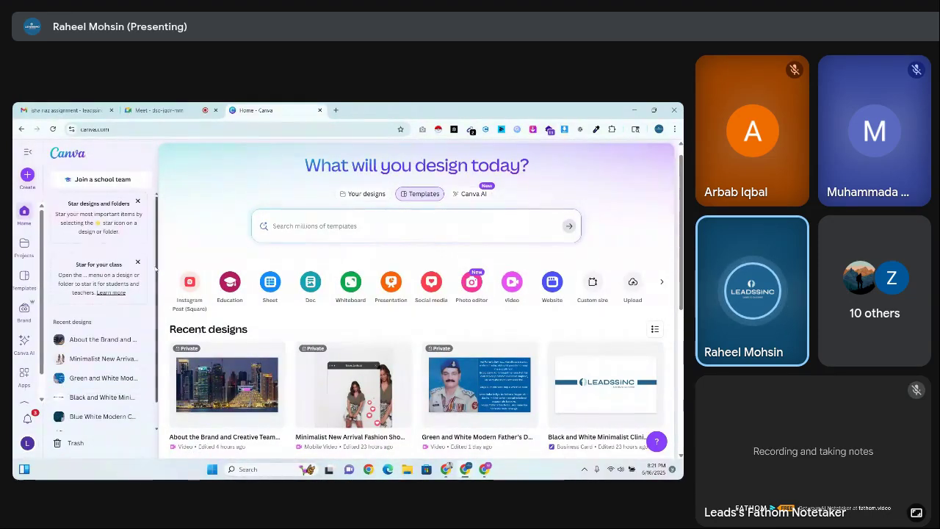
scroll(152, 401, down, 1)
scroll(153, 394, up, 1)
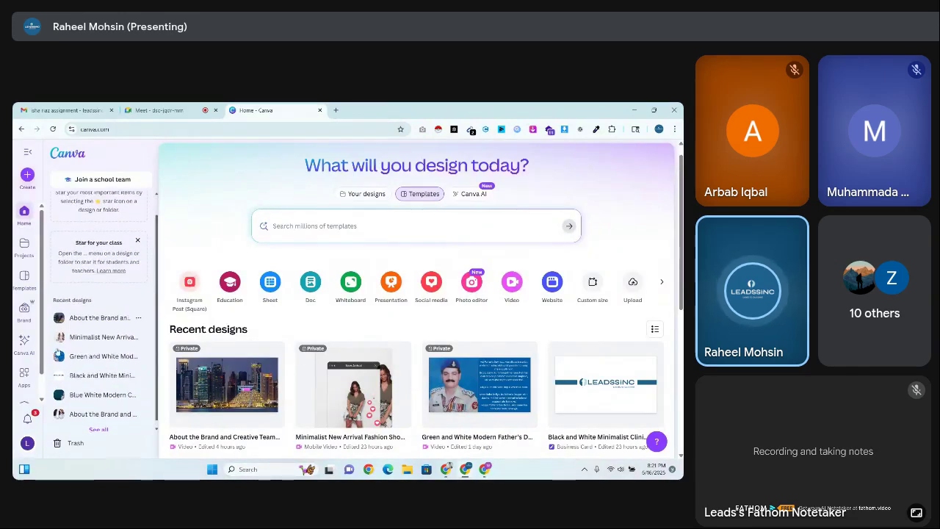
scroll(41, 317, down, 1)
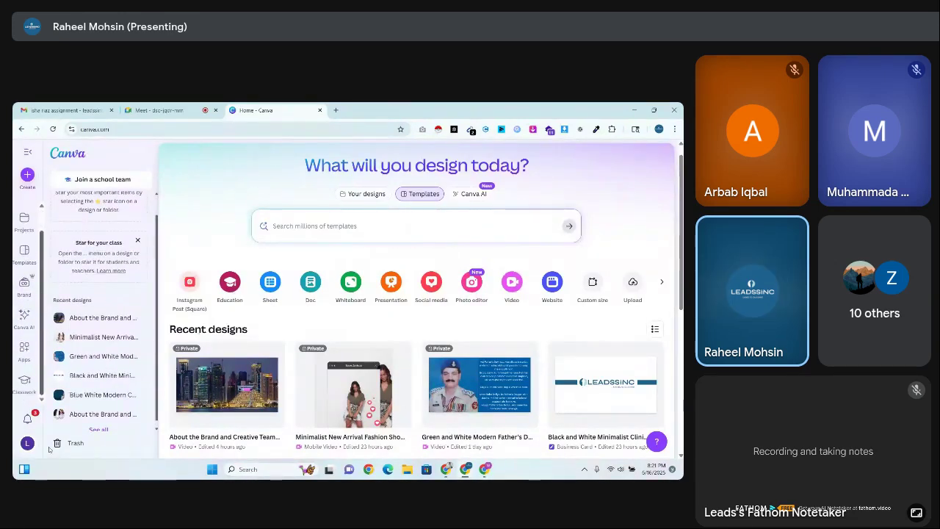
- Switch the home page search to Templates and browse the suggested template designs
click(423, 195)
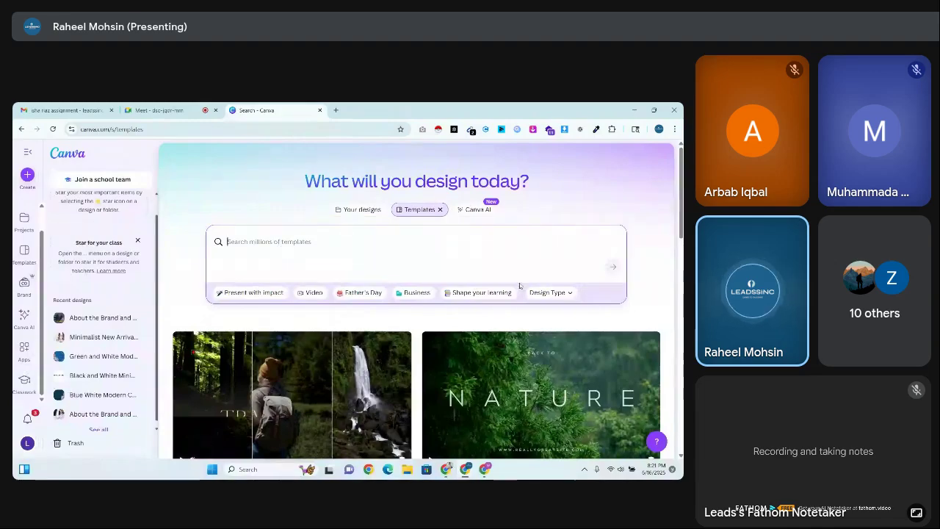
scroll(416, 309, down, 5)
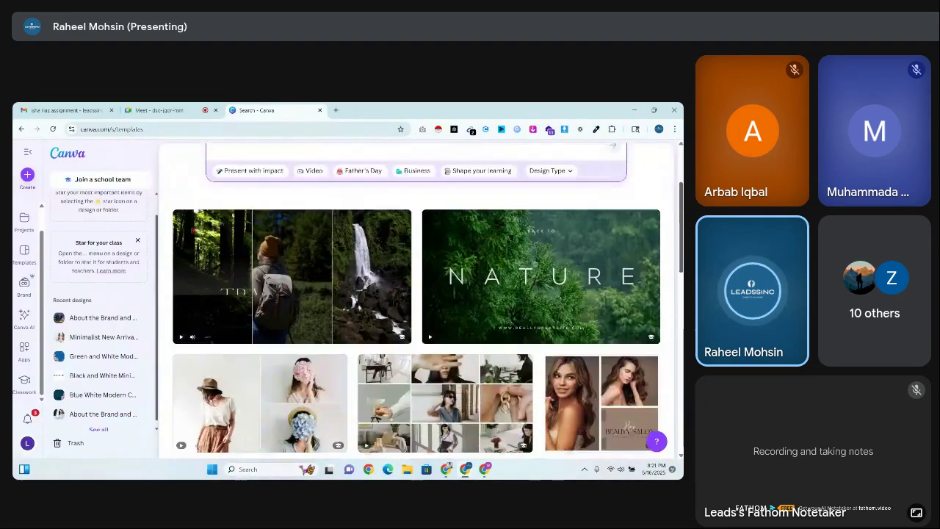
scroll(659, 152, down, 5)
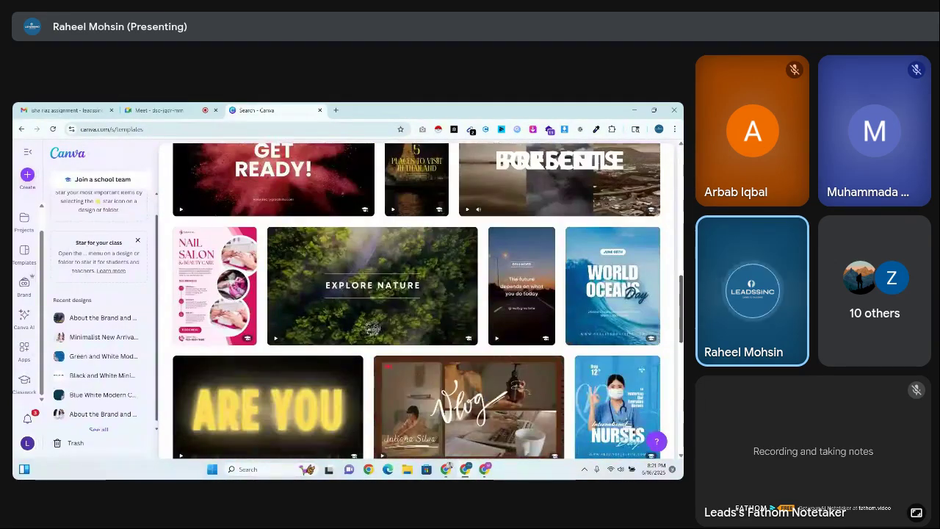
scroll(659, 151, up, 10)
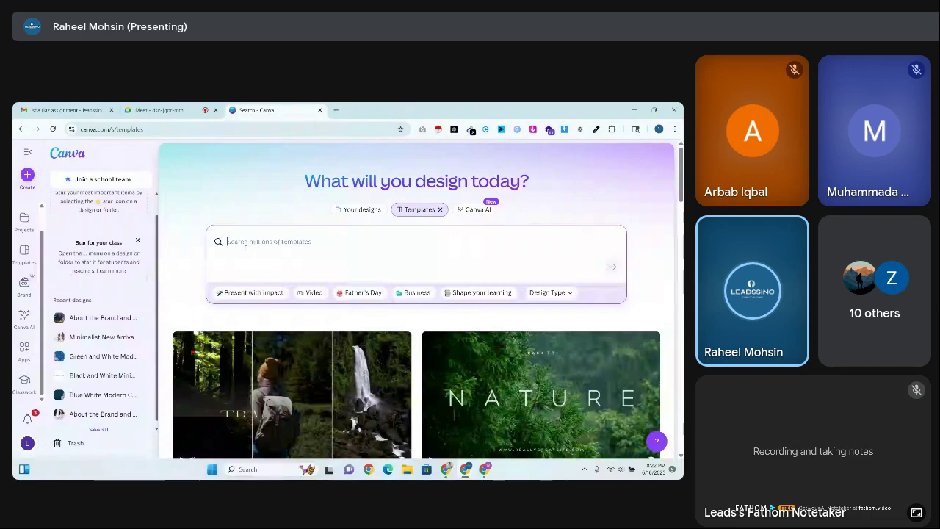
- Search the templates for "videos" and browse the results with the side menu collapsed
text(vide)
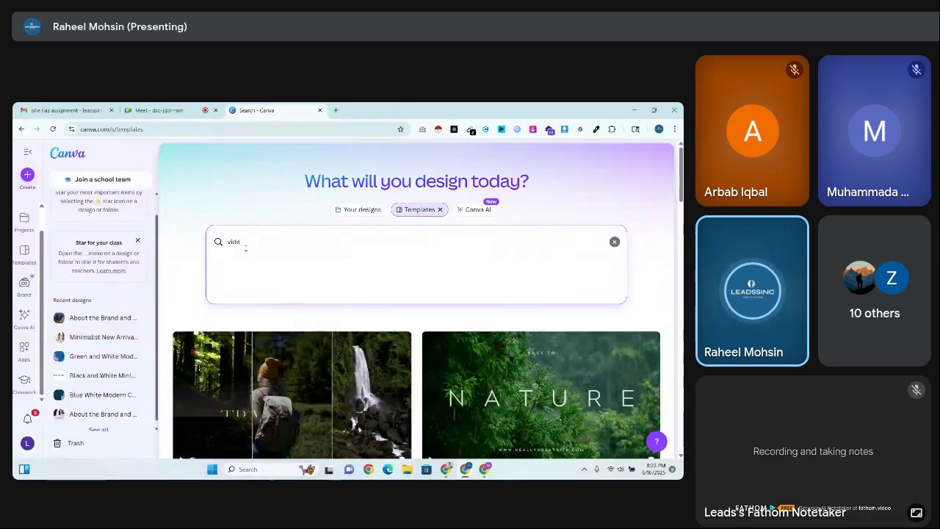
text(os)
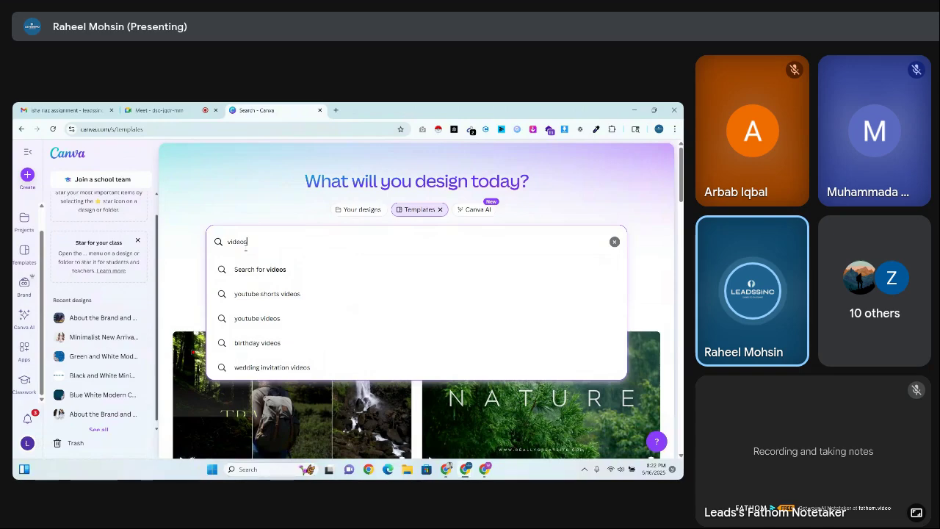
key(Return)
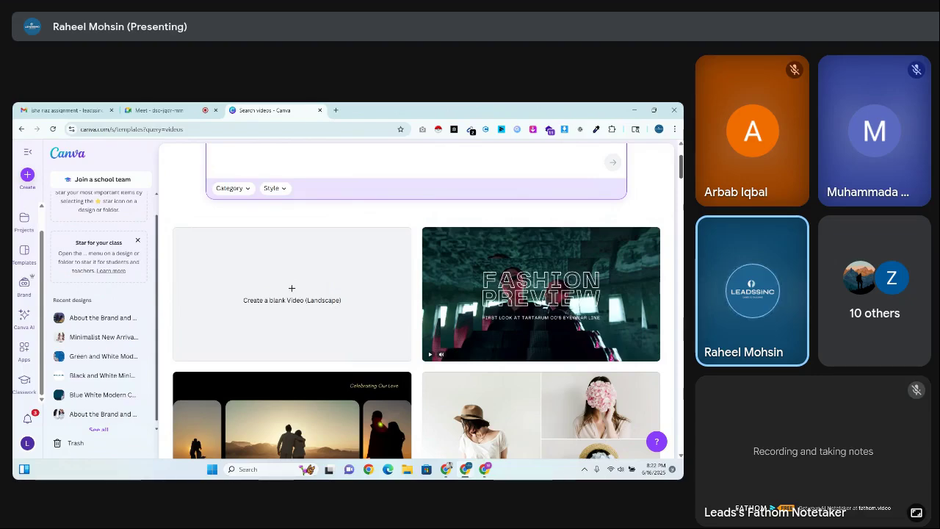
scroll(416, 301, down, 10)
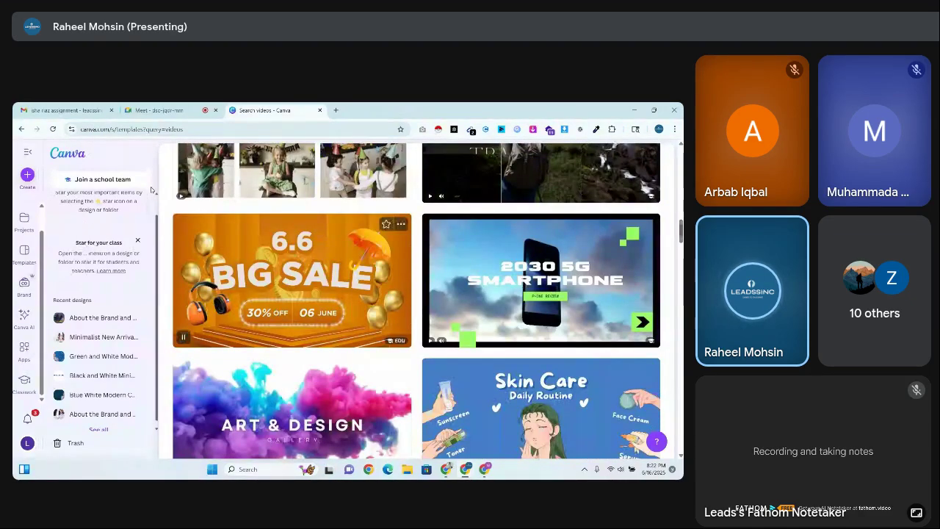
click(28, 154)
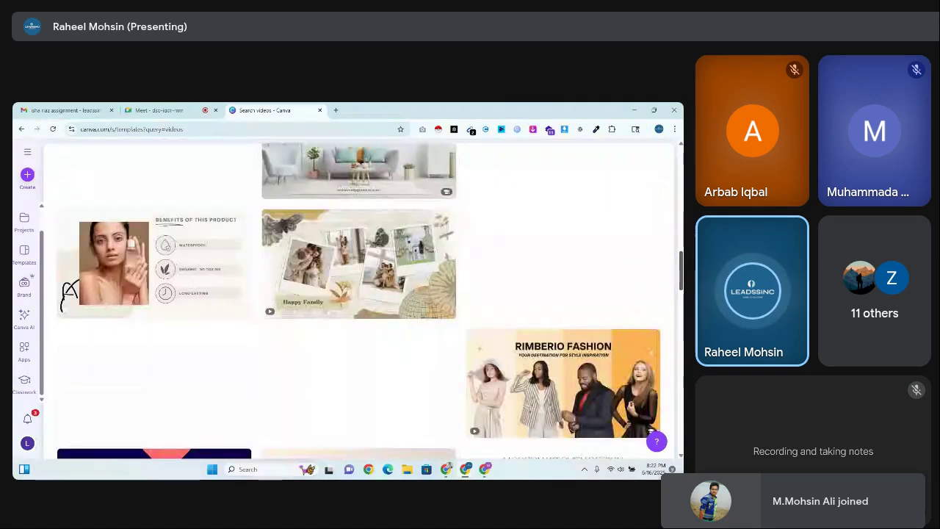
scroll(360, 301, down, 2)
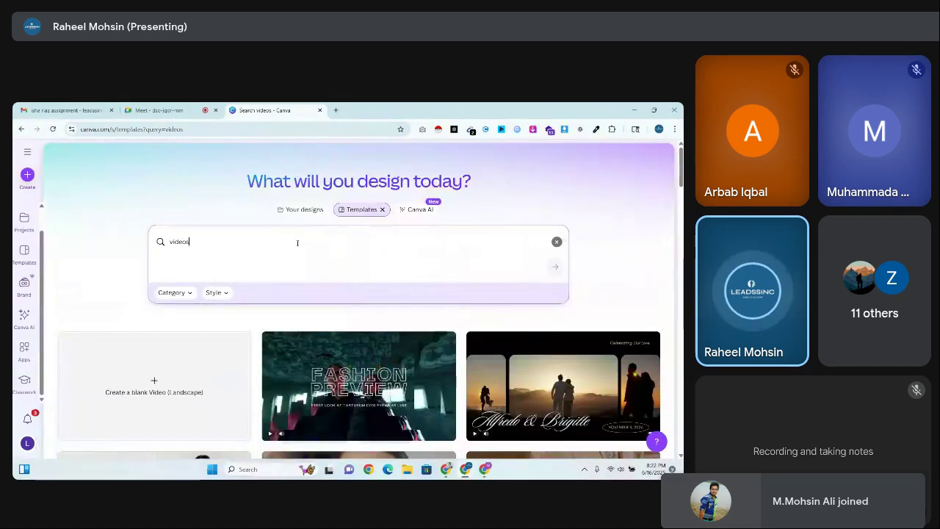
- Replace the template search term with "social media marketing reels" and run the search
click(297, 242)
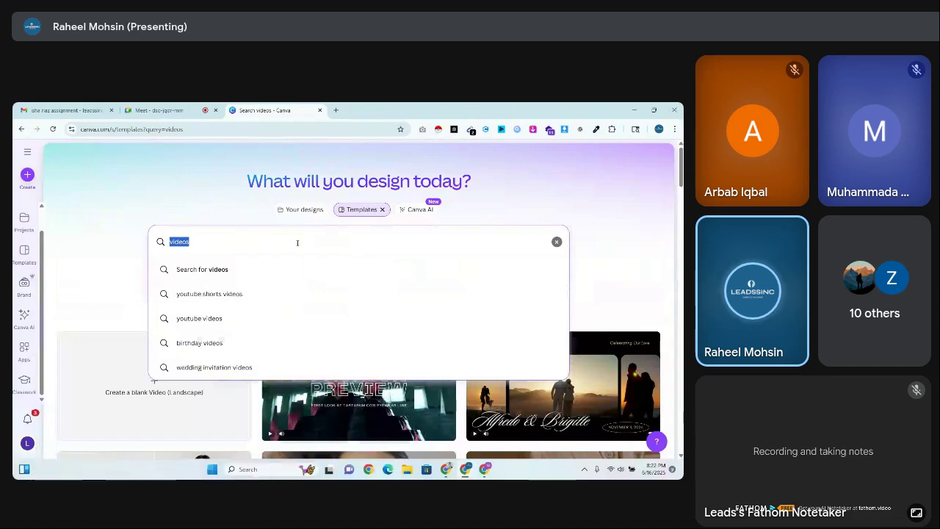
text(social media marketing)
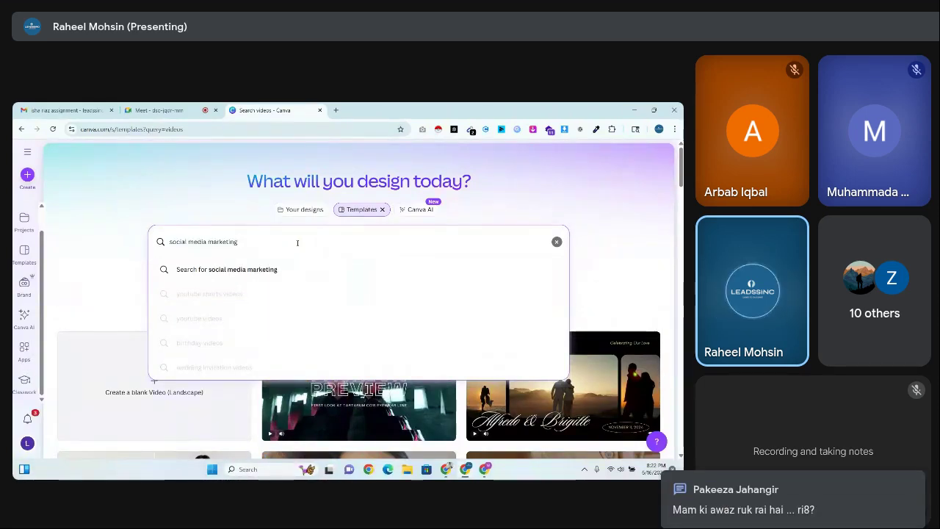
text( reels)
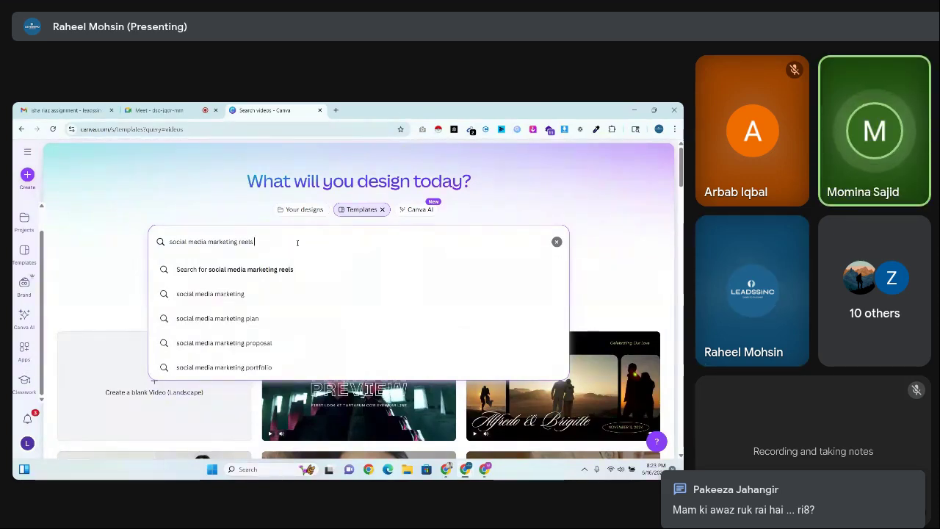
key(Return)
- Check the Google Meet call and return to the Canva template results, dismissing the floating meeting window
click(186, 106)
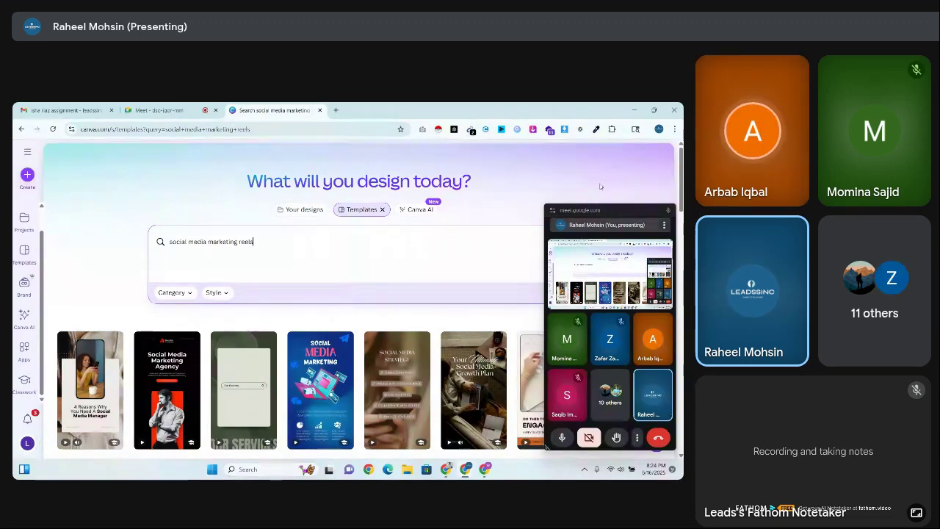
drag(603, 212, 518, 180)
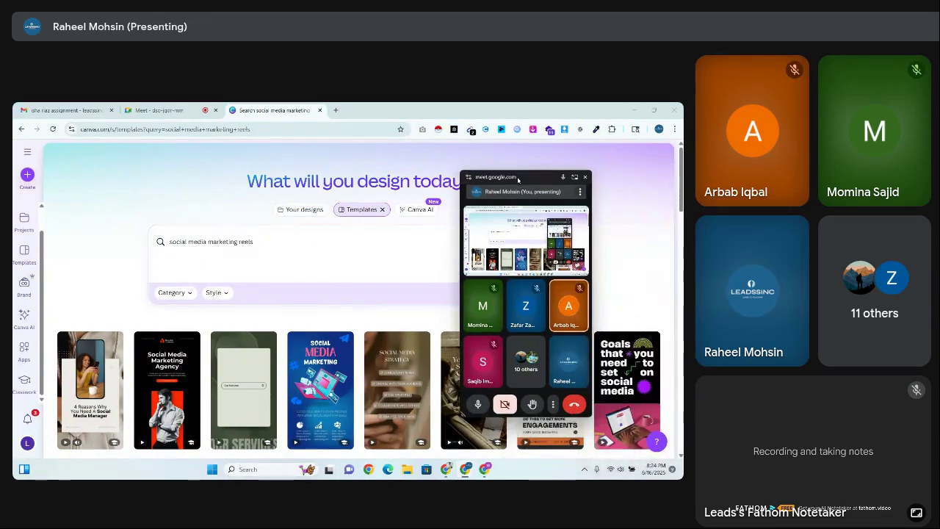
click(586, 178)
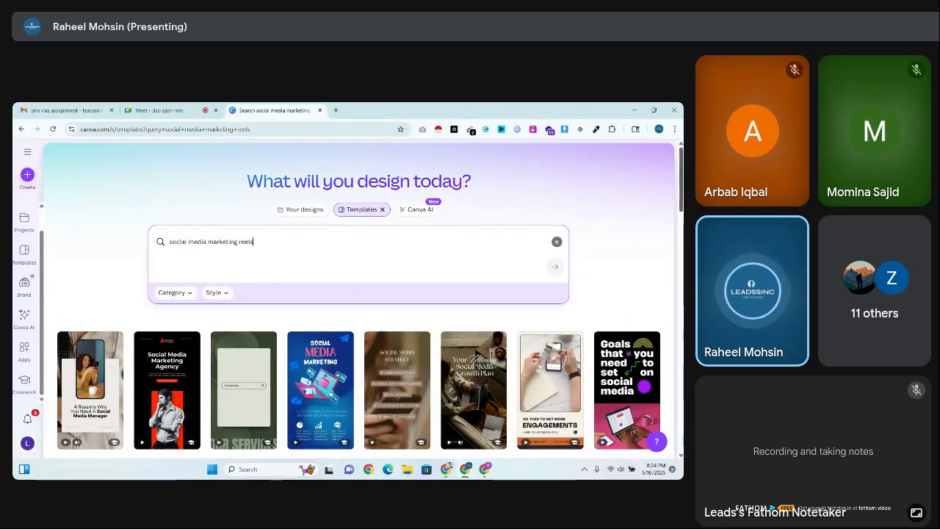
- Browse the reel templates and open the preview of the "4 Reasons Why You Need A Social Media Manager" template
scroll(513, 219, down, 2)
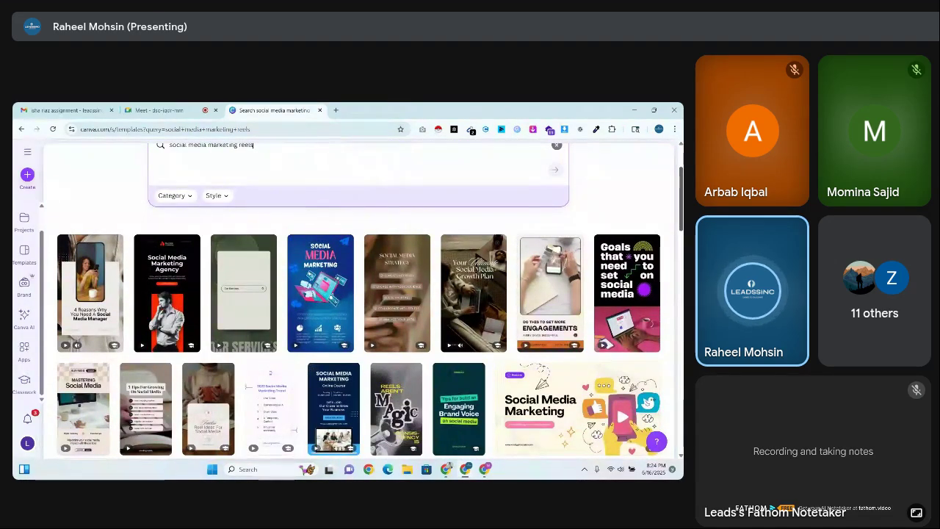
scroll(359, 309, down, 1)
scroll(358, 308, down, 1)
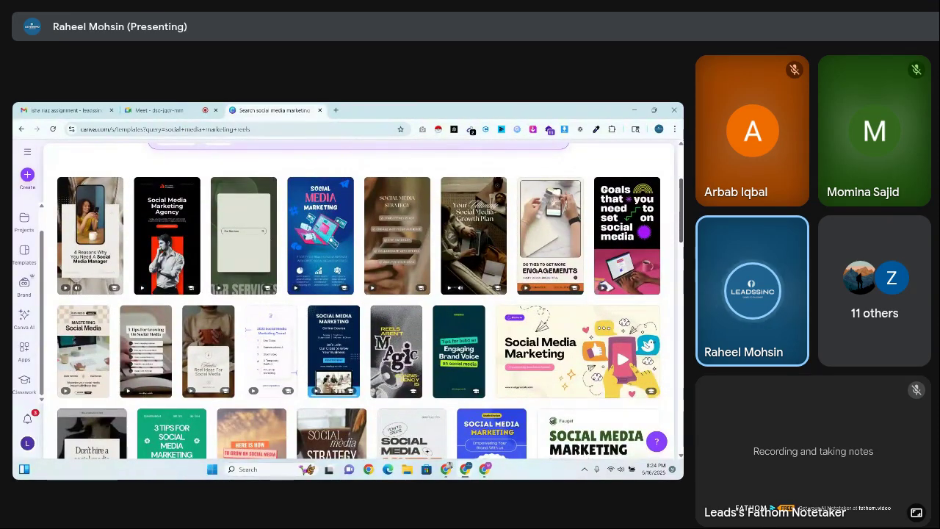
scroll(358, 308, up, 1)
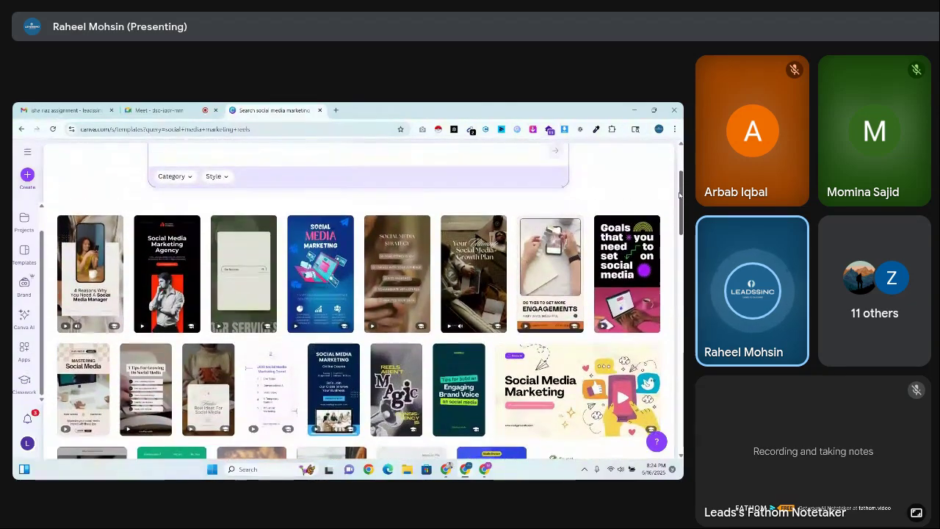
click(81, 265)
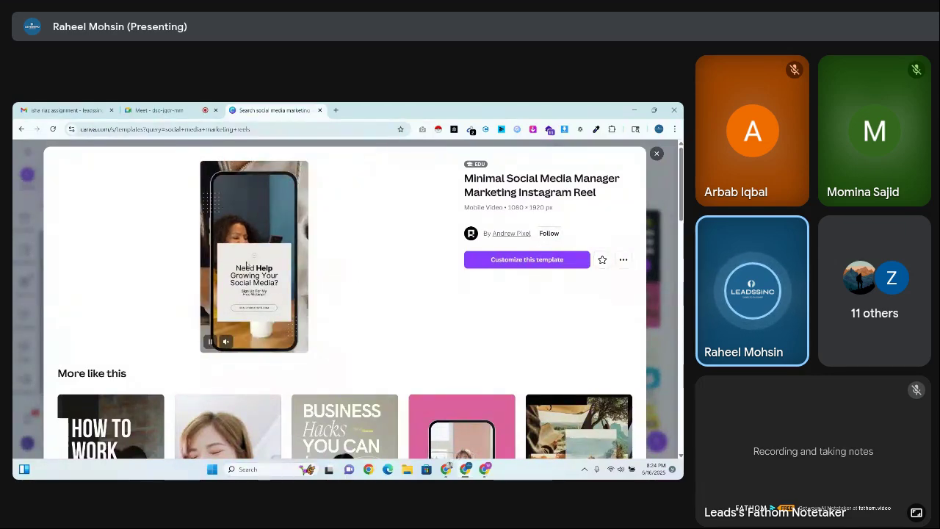
- Check the Google Meet call, return to the Canva template preview and reposition the floating meeting window beside the preview video
click(162, 106)
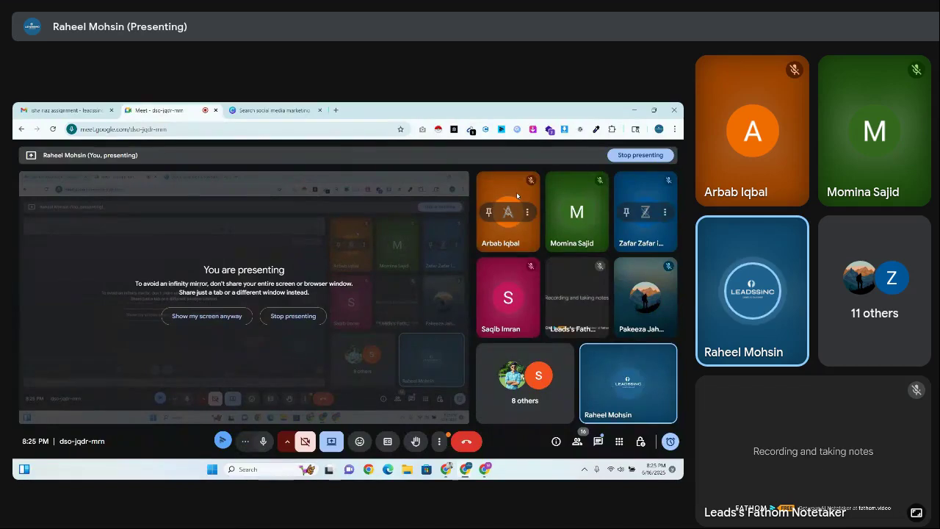
click(273, 108)
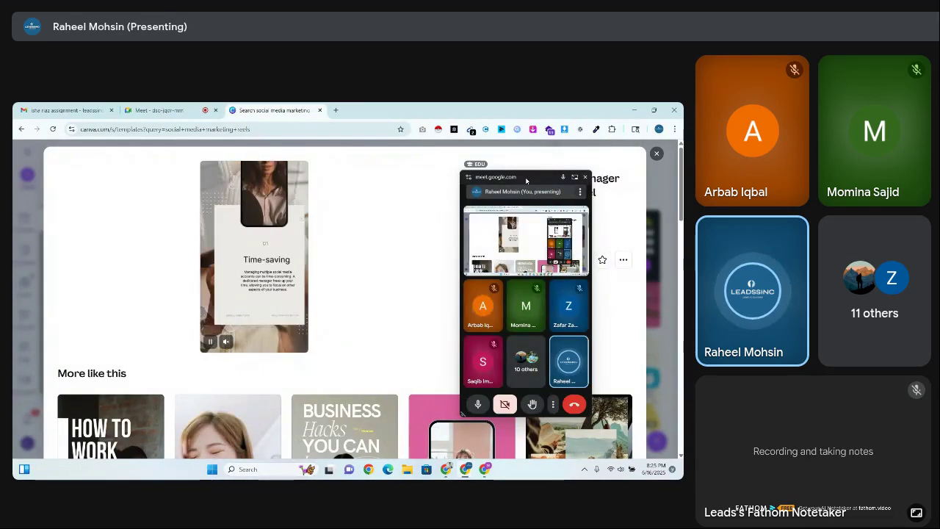
drag(533, 177, 566, 185)
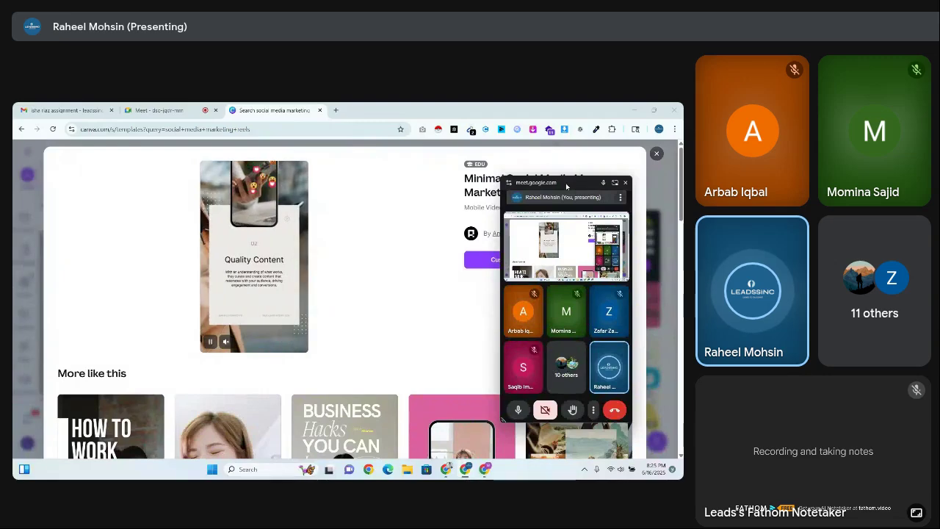
mouse_move(566, 185)
mouse_down()
mouse_move(536, 177)
mouse_move(557, 183)
mouse_up()
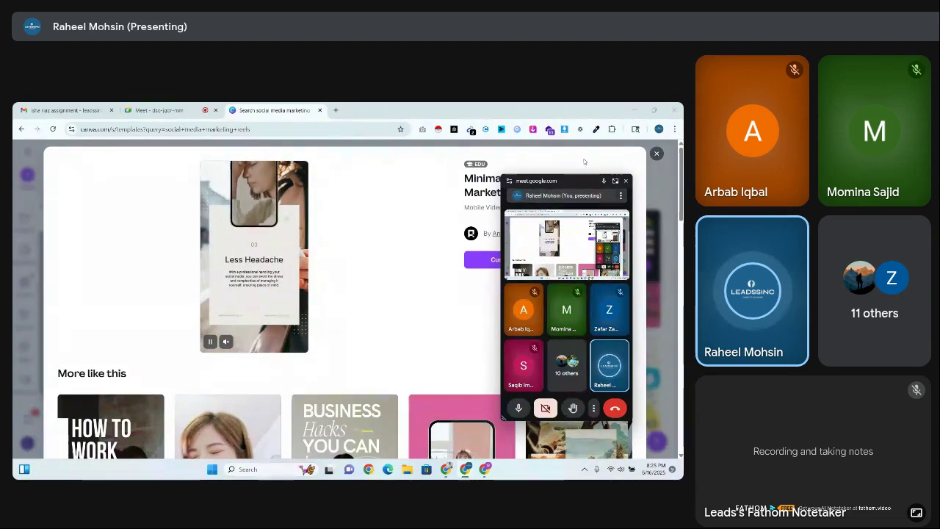
drag(548, 184, 549, 167)
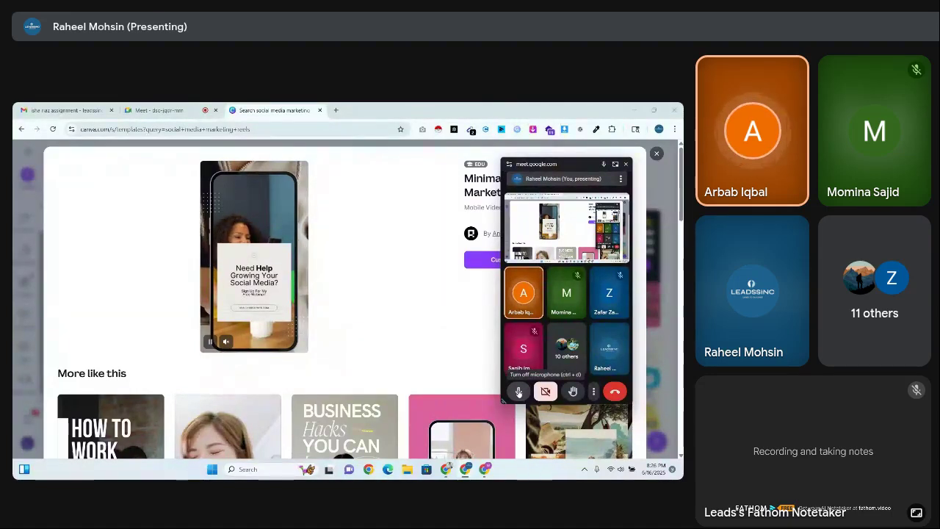
- Mute and unmute the meeting microphone, and shift the floating meeting window over the template details
click(518, 392)
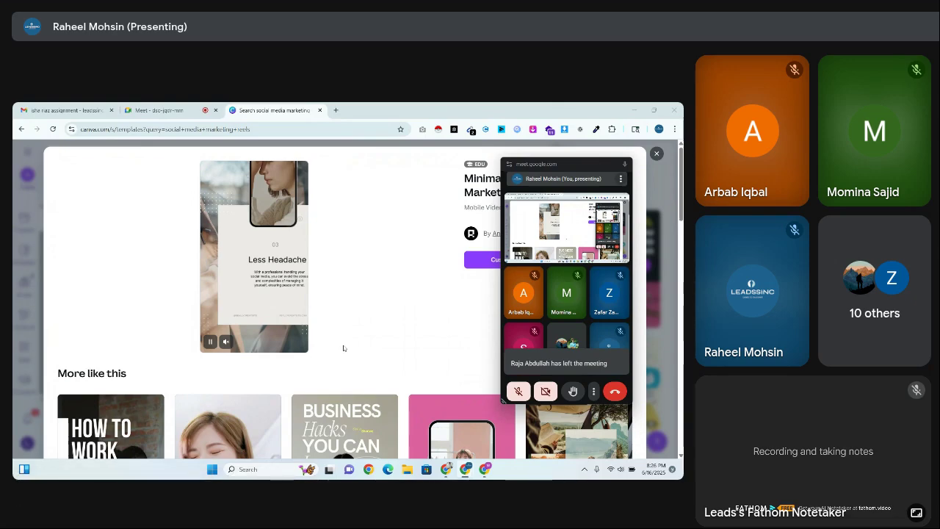
click(518, 390)
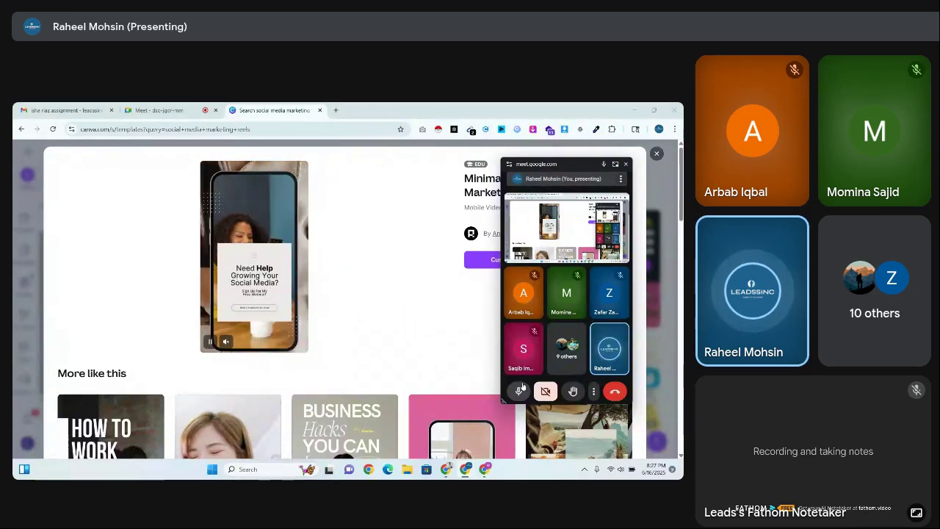
drag(568, 167, 517, 182)
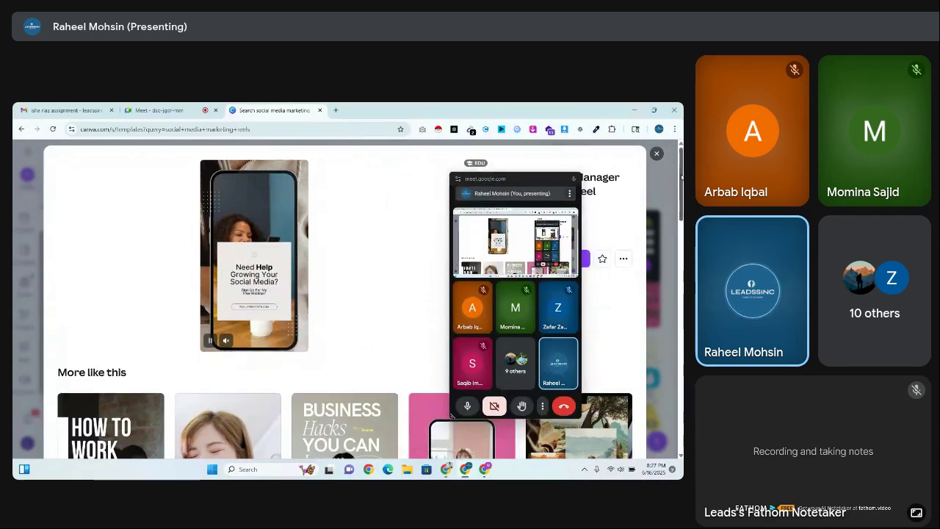
- Examine the similar templates under "More like this" in the Minimal Social Media Manager Marketing Instagram Reel preview
scroll(682, 187, down, 1)
scroll(682, 188, down, 3)
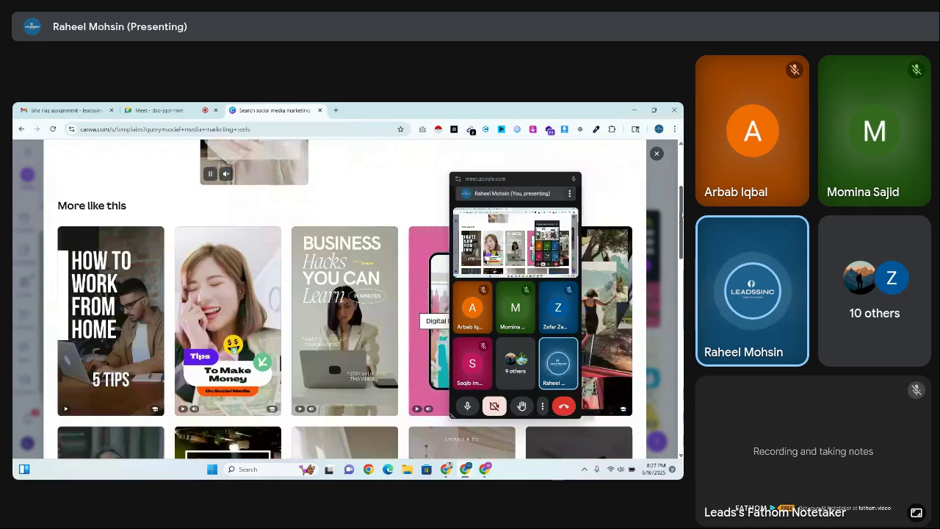
scroll(683, 224, down, 1)
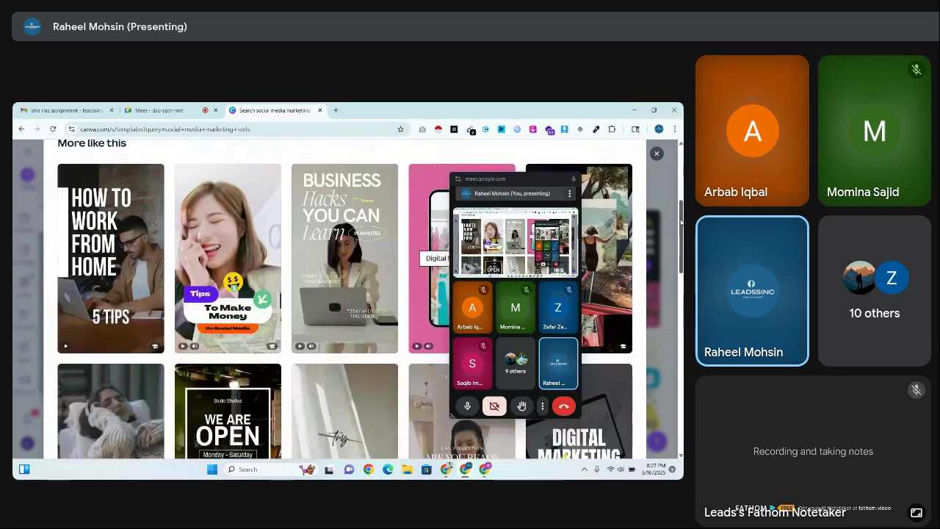
scroll(681, 224, down, 1)
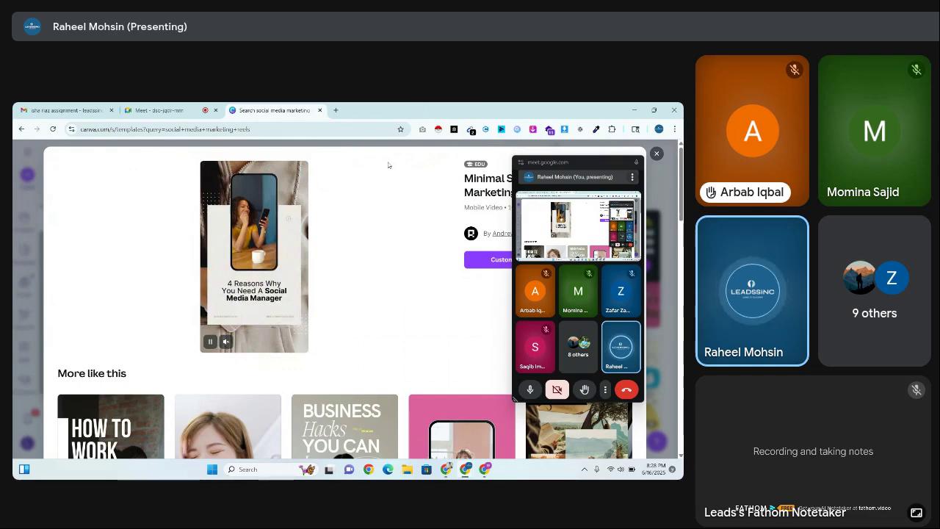
drag(573, 162, 524, 159)
scroll(334, 336, down, 4)
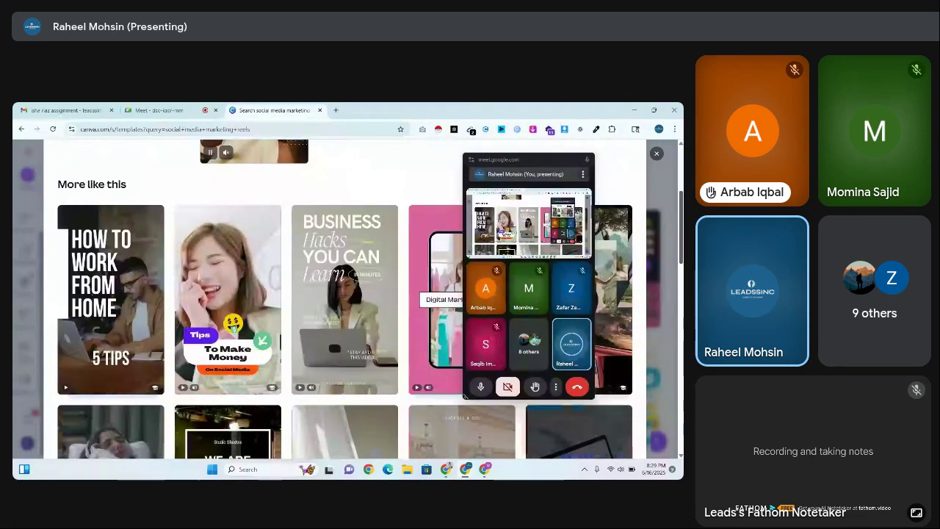
scroll(333, 299, down, 4)
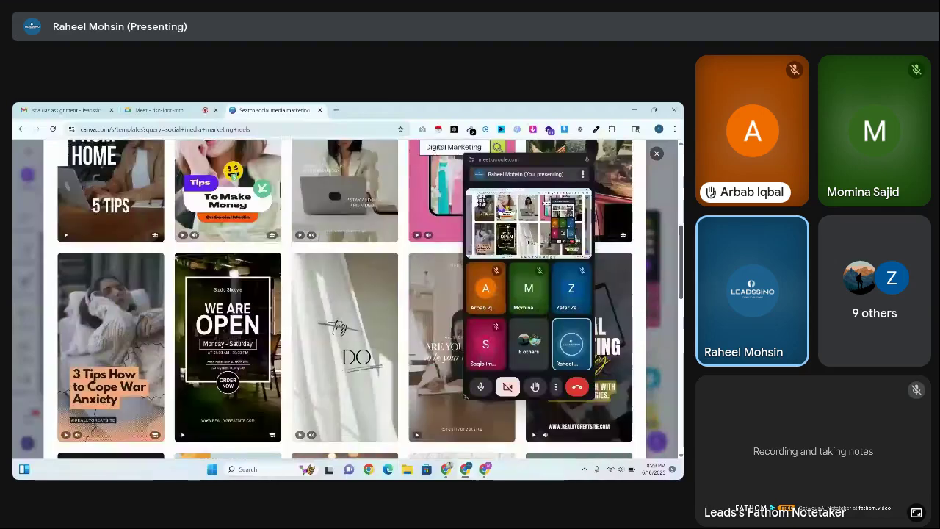
scroll(345, 299, down, 3)
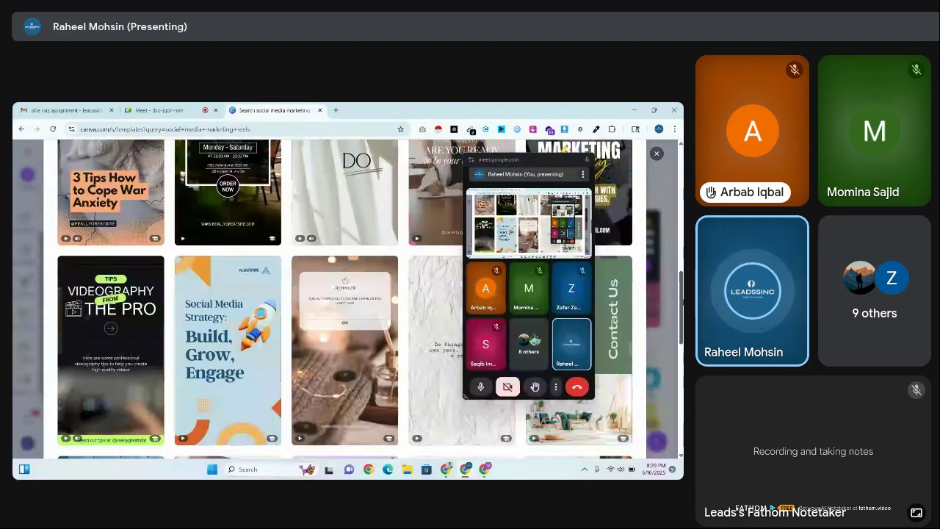
scroll(345, 299, up, 5)
scroll(345, 299, up, 3)
- Close the template preview and search the templates for "social media marketing videos"
click(656, 153)
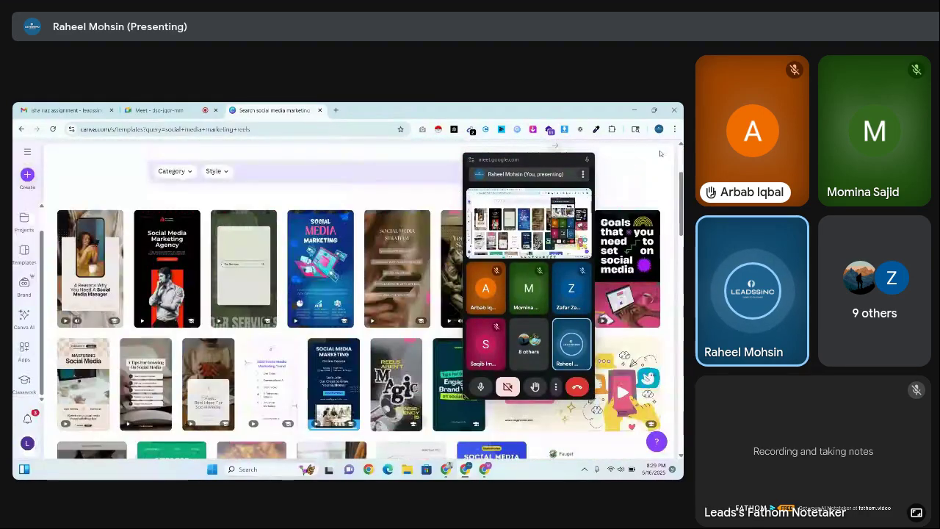
scroll(240, 241, up, 3)
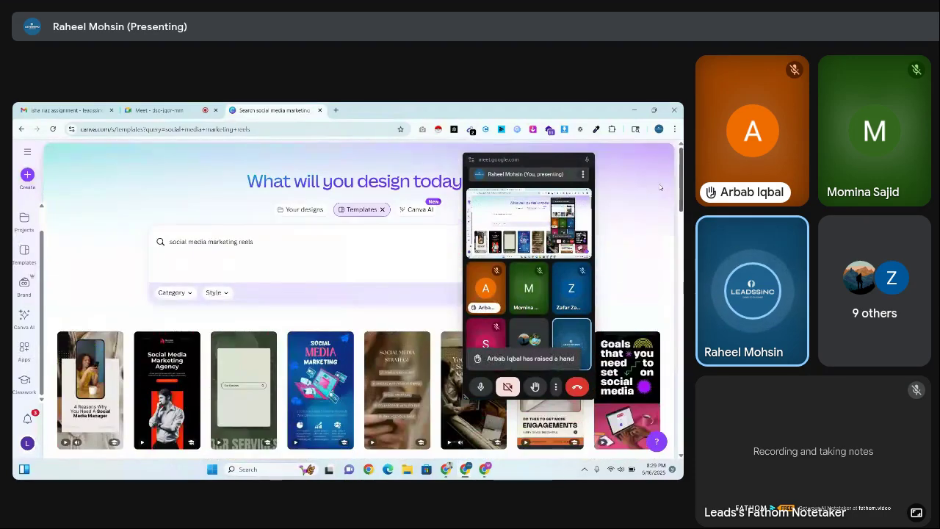
double_click(242, 242)
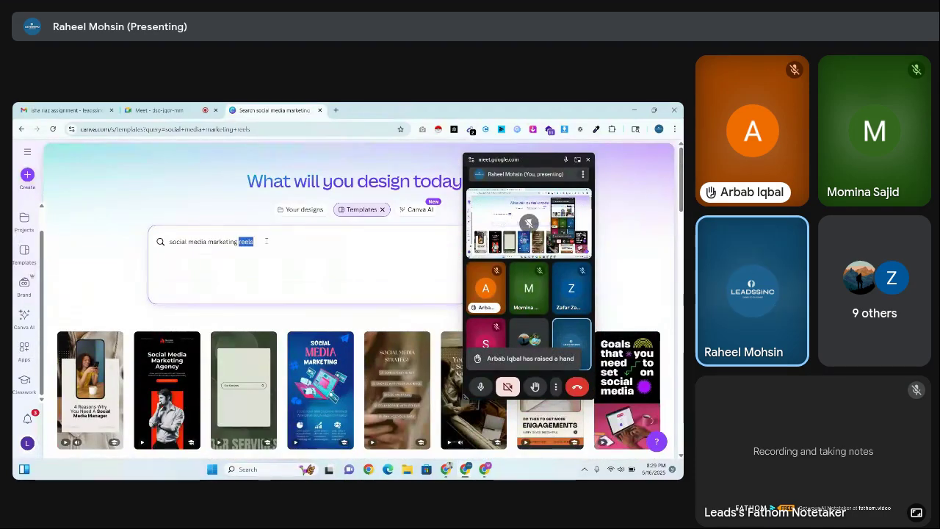
text(vide)
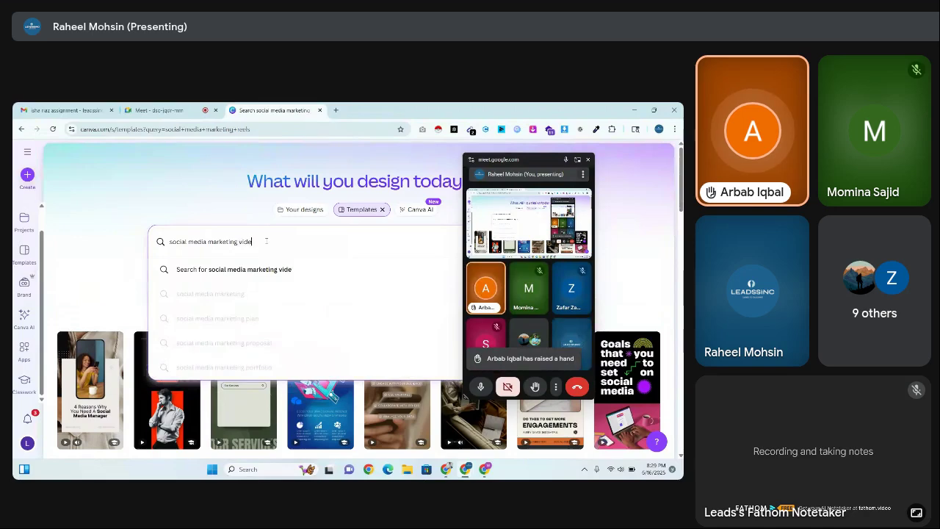
text(os)
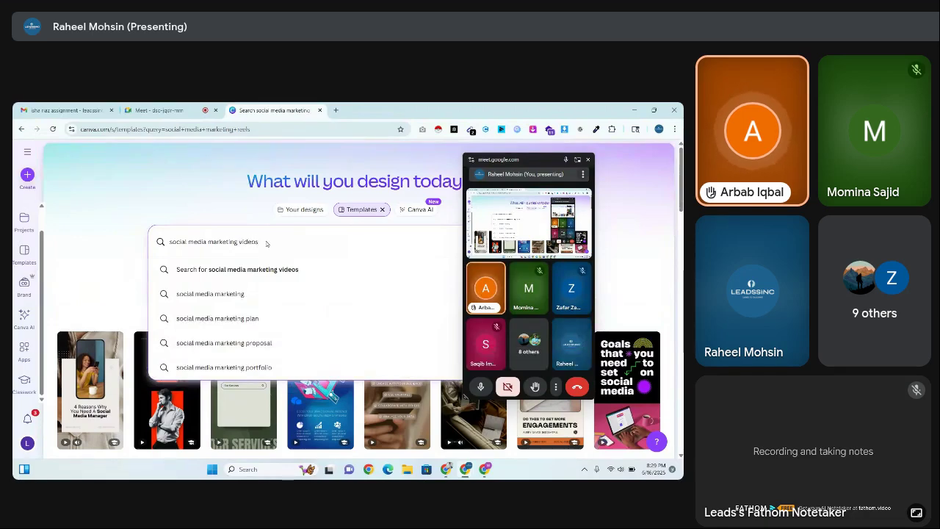
key(Return)
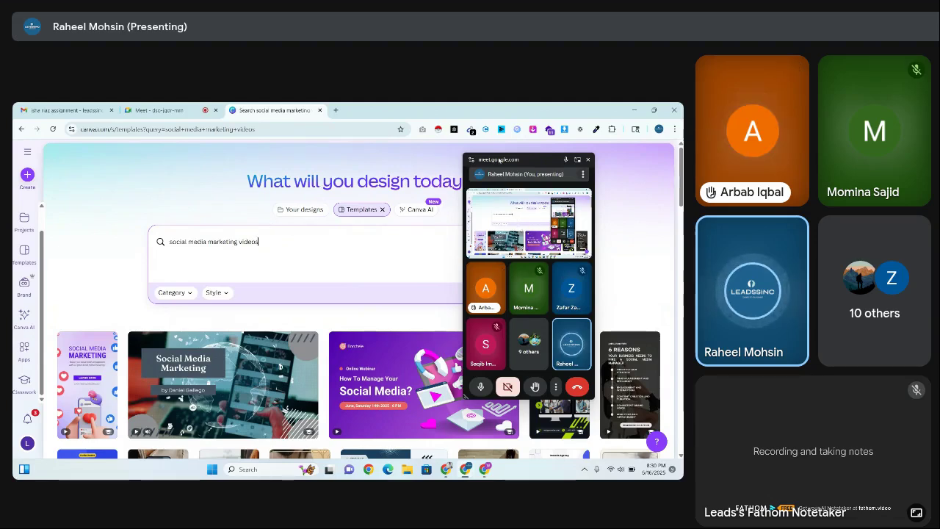
- Close the floating meeting window and browse the social media marketing video templates
drag(498, 159, 547, 160)
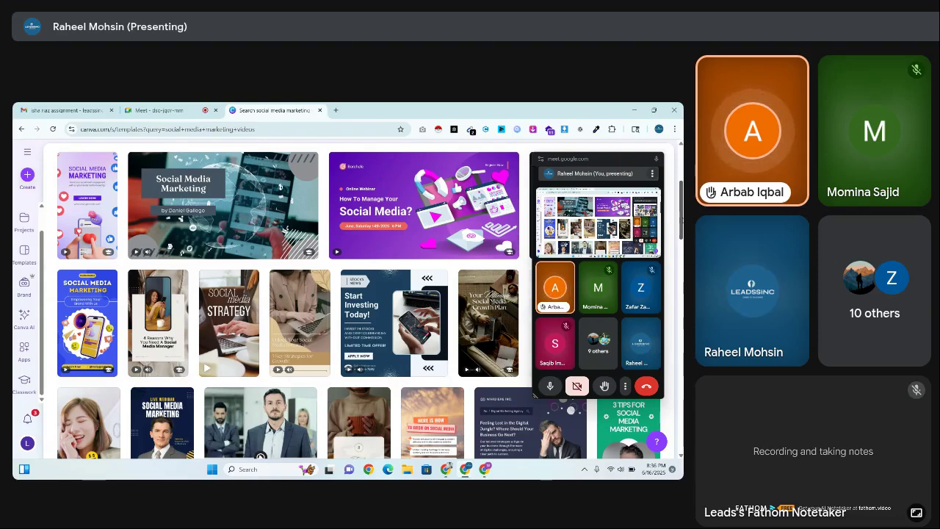
mouse_move(435, 301)
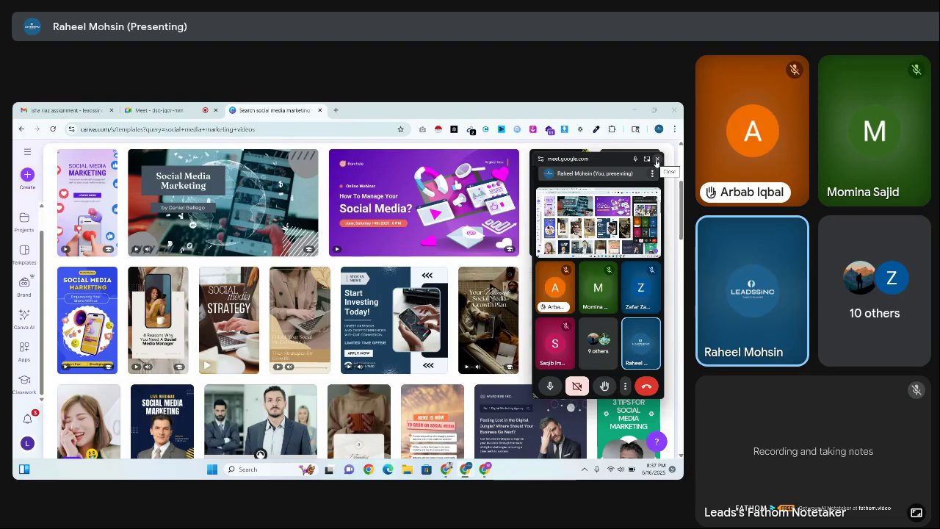
click(657, 160)
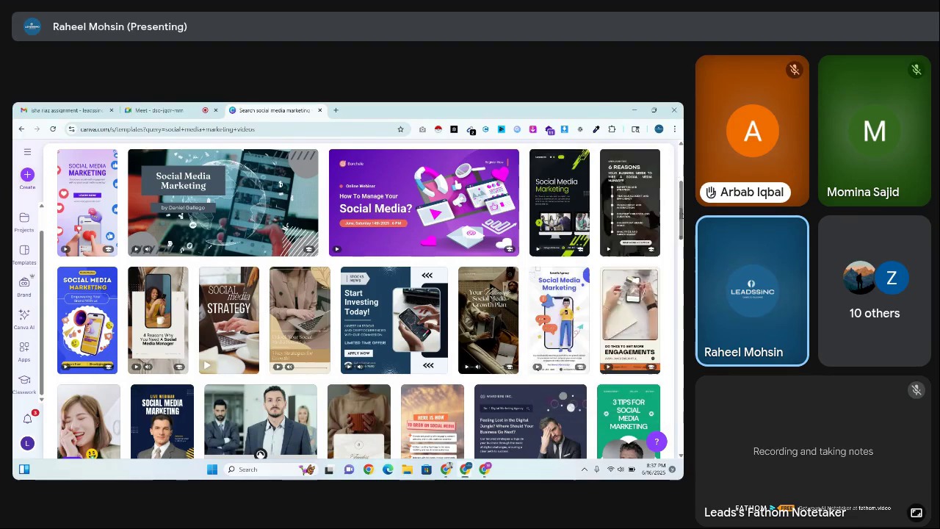
scroll(359, 300, down, 1)
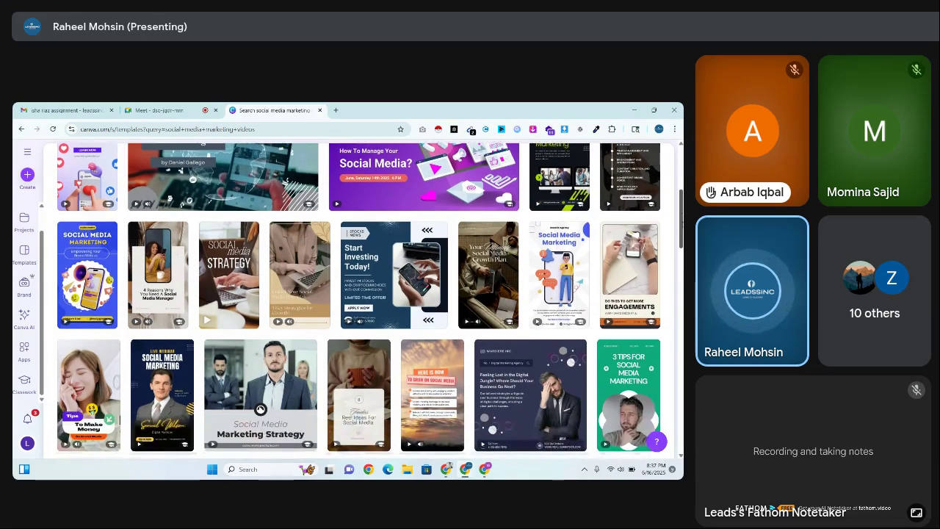
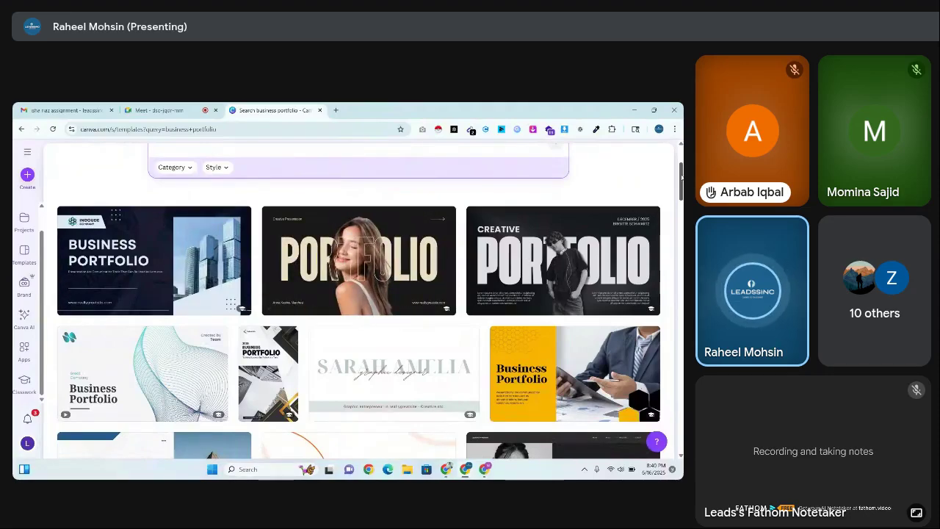
- Browse the "business portfolio" template results for example portfolio designs
scroll(580, 285, down, 2)
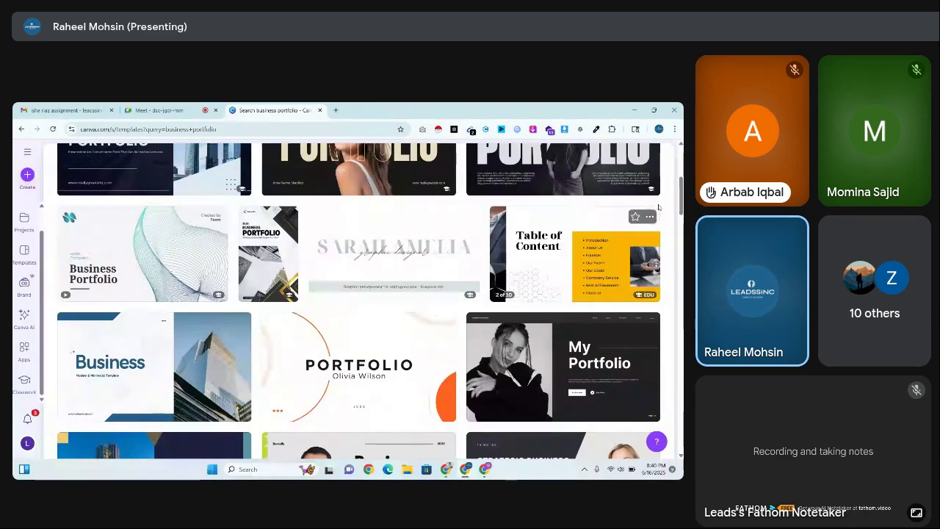
scroll(360, 301, down, 1)
scroll(128, 314, down, 2)
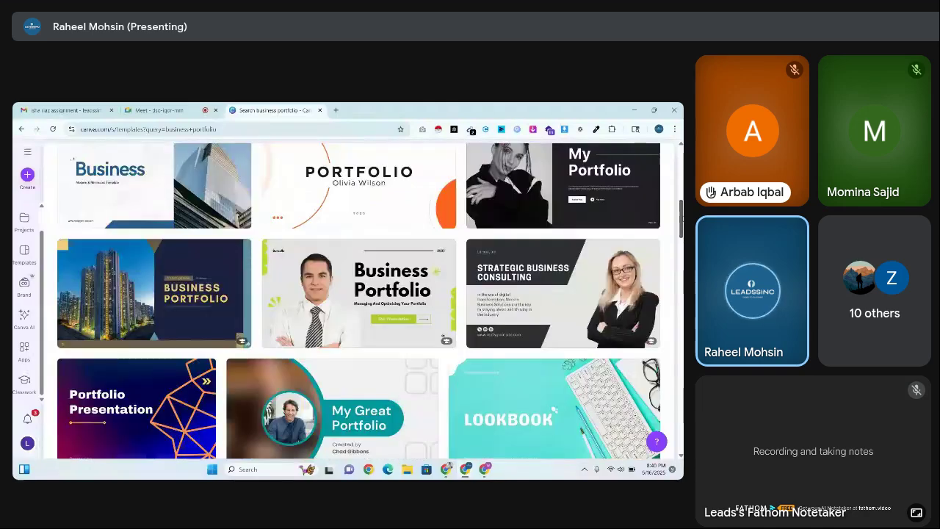
scroll(128, 313, up, 1)
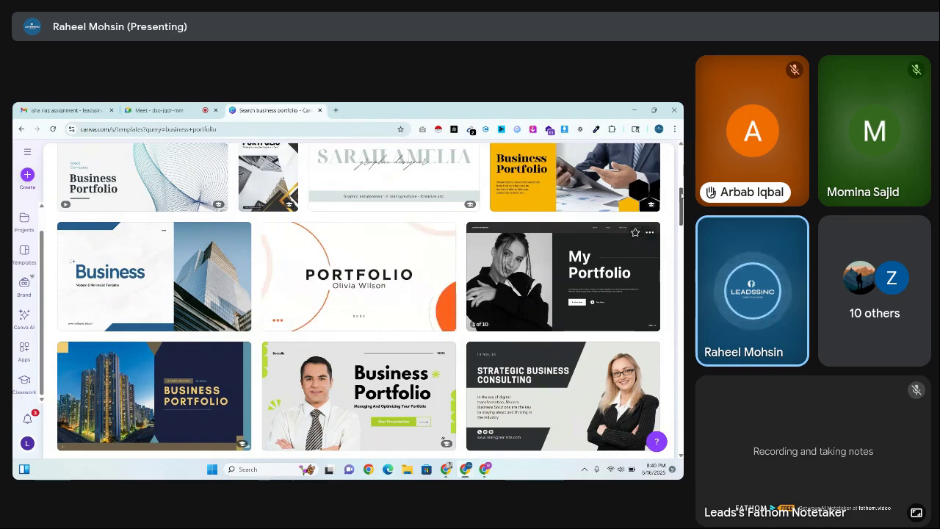
scroll(393, 230, down, 2)
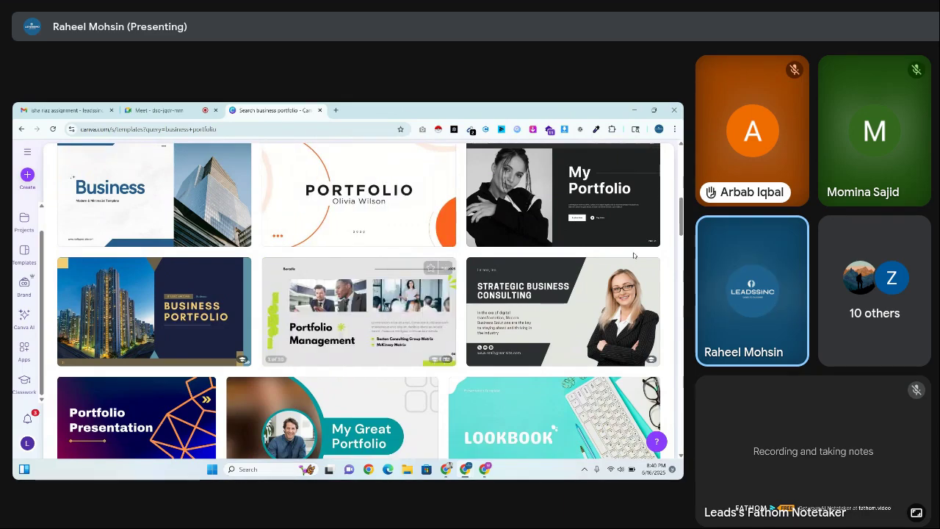
scroll(350, 218, down, 2)
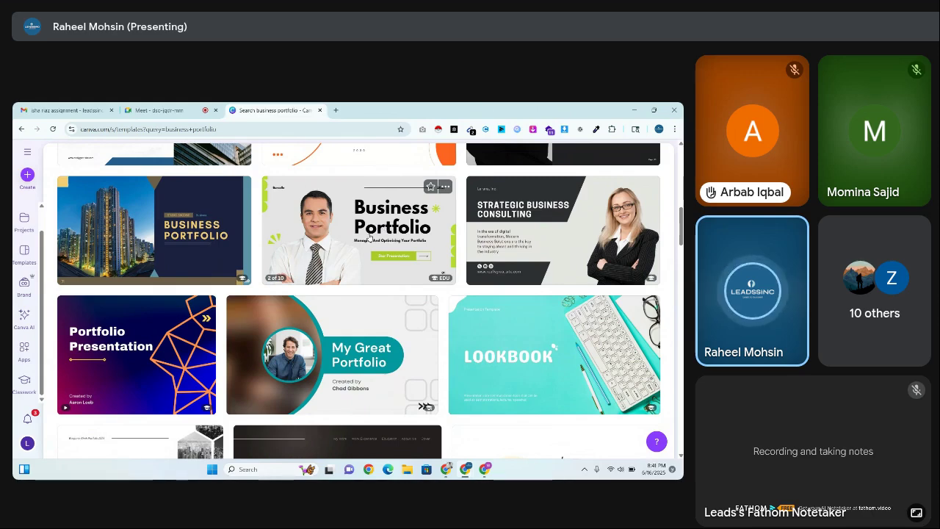
drag(680, 235, 681, 248)
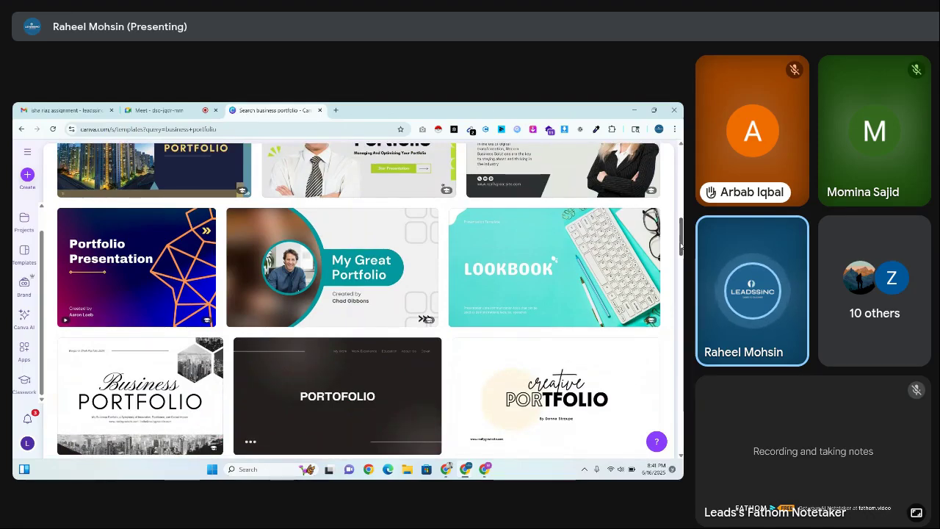
- Switch to the other Chrome profile's window and open the Behance website in a new tab
click(334, 110)
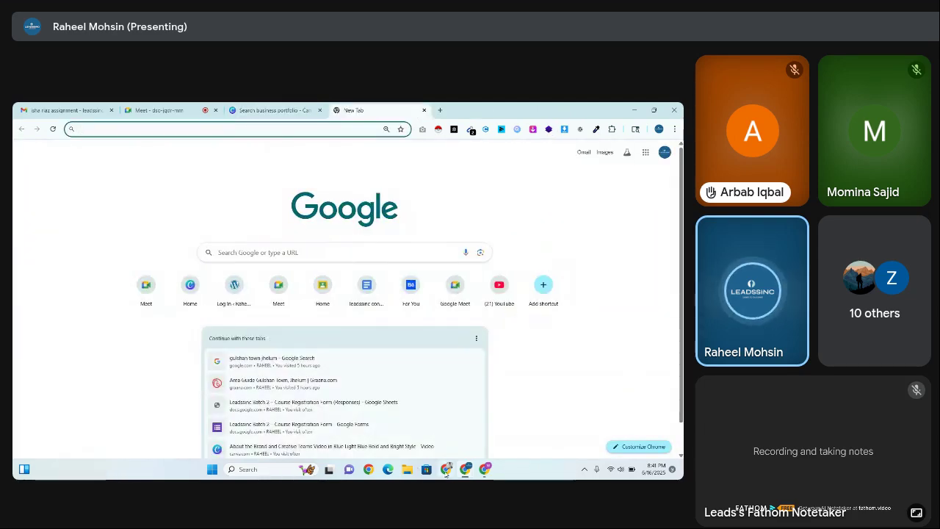
click(445, 470)
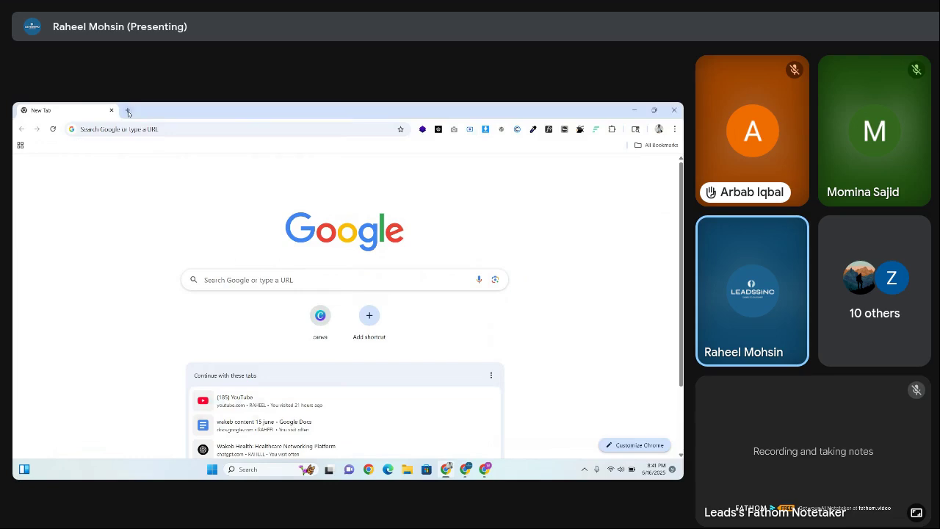
click(129, 110)
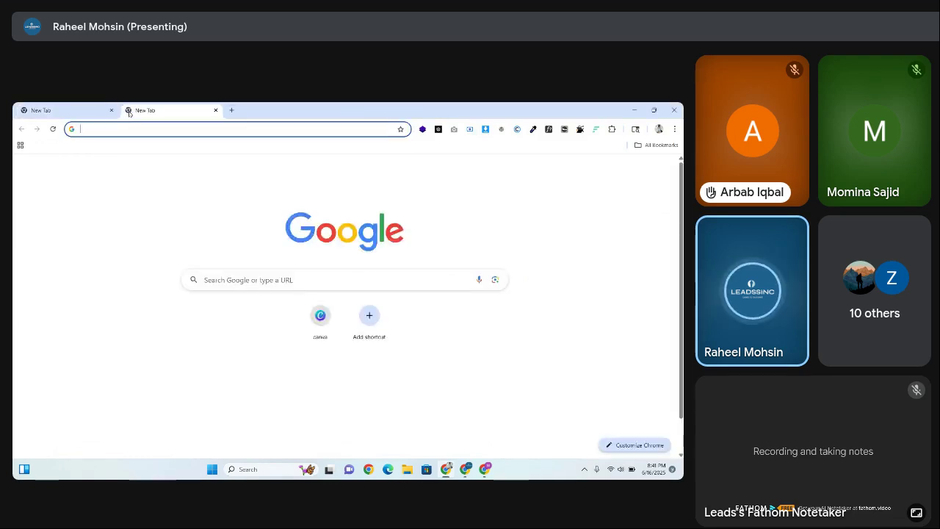
text(behance)
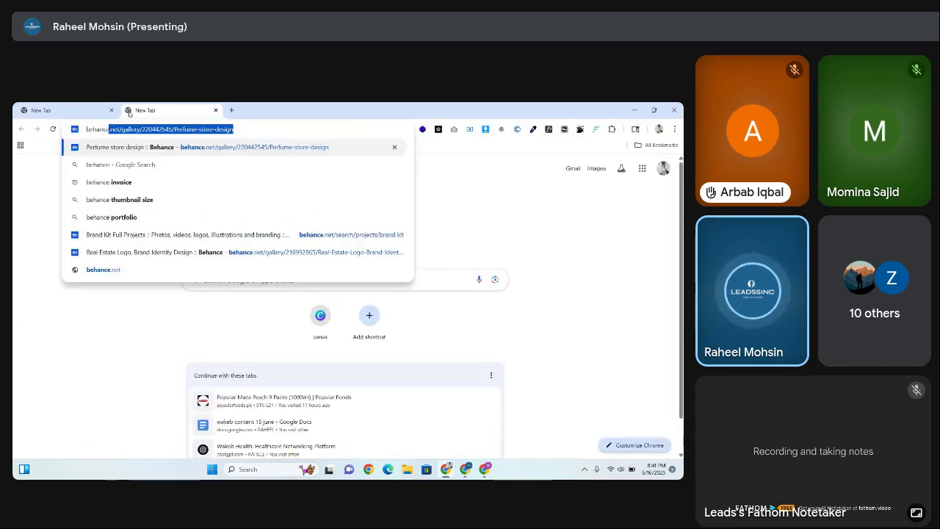
key(Return)
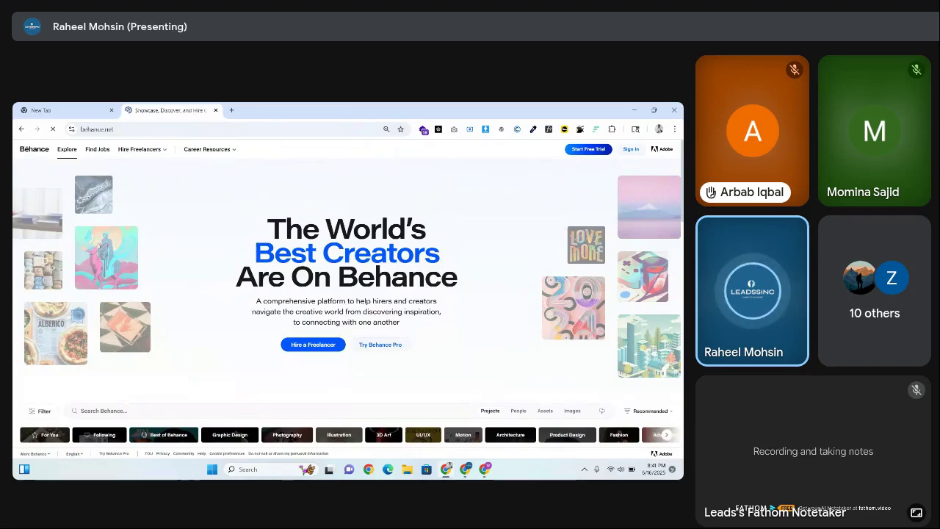
- Dismiss the Google sign-in prompt, look over the Behance home page and sign in to Behance
scroll(346, 293, down, 2)
scroll(346, 294, down, 2)
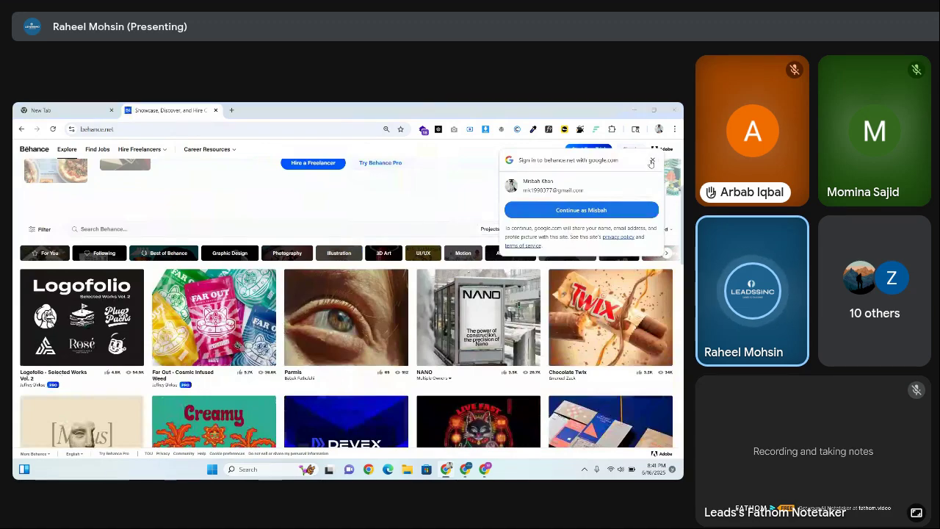
click(652, 160)
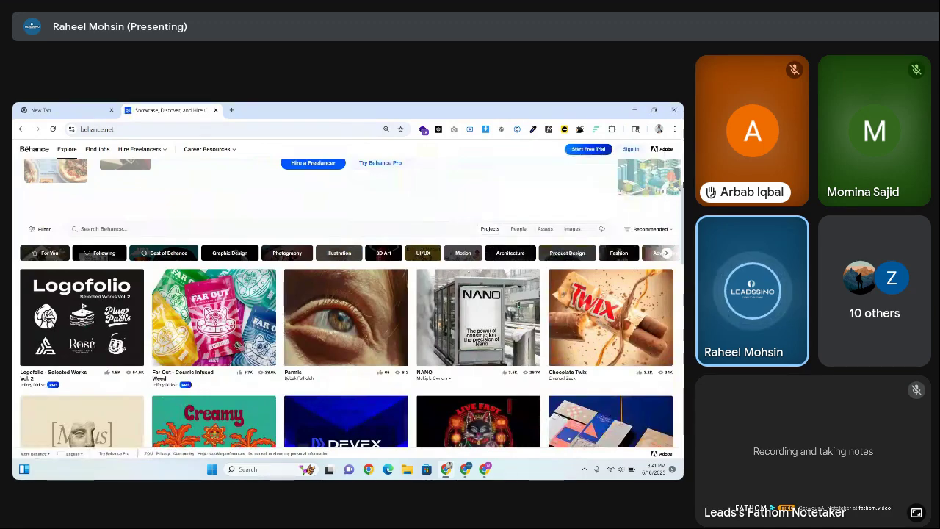
scroll(644, 159, up, 2)
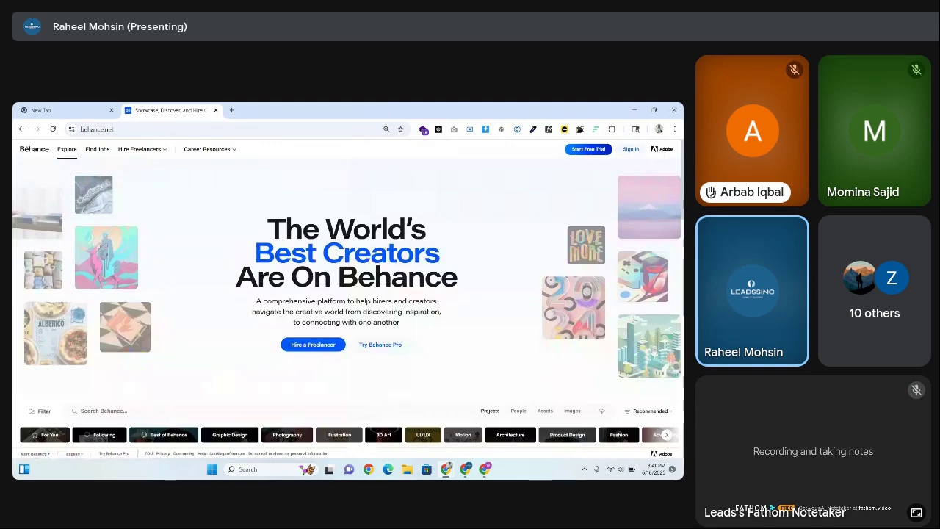
scroll(637, 149, down, 2)
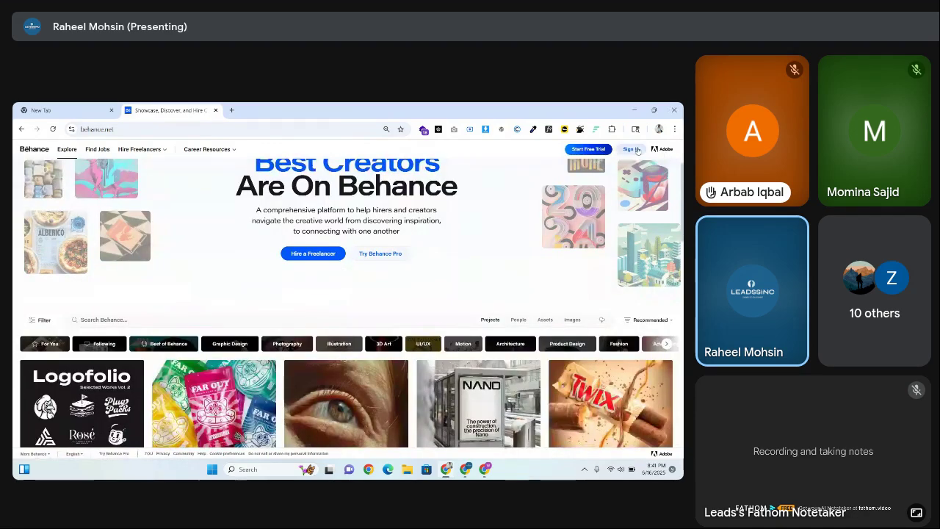
click(630, 150)
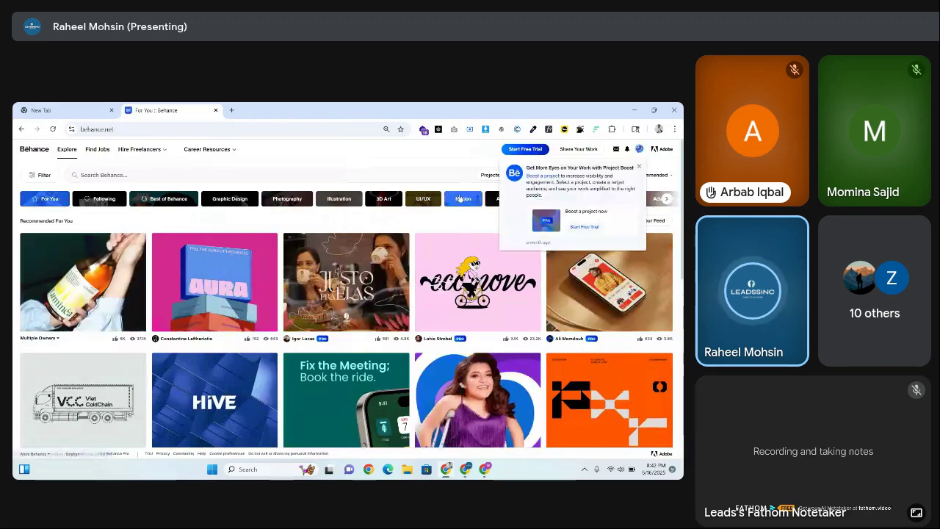
- Enter "logo" as the search term for Behance projects
click(663, 151)
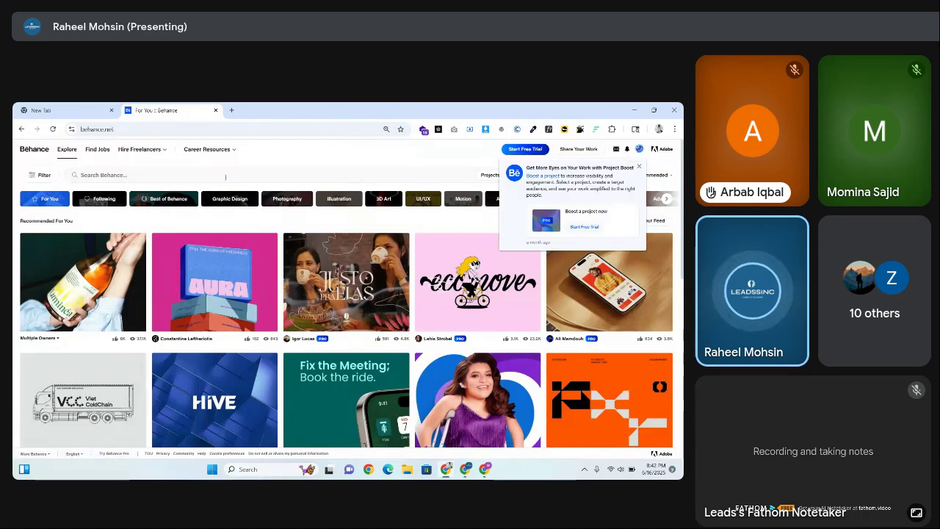
click(225, 176)
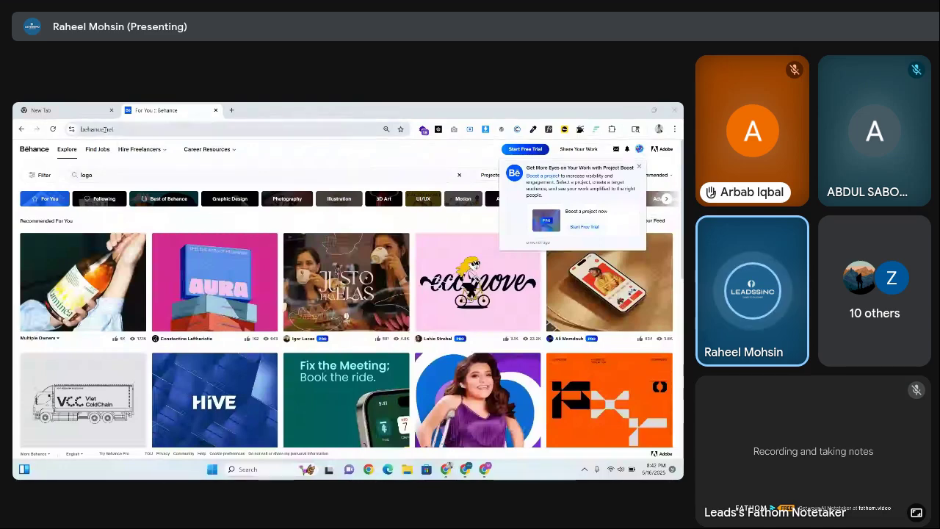
double_click(82, 129)
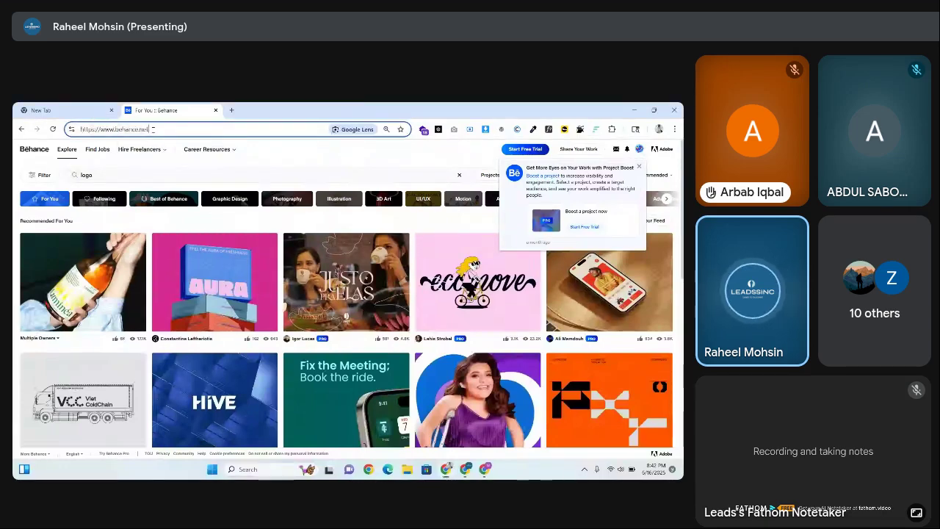
click(86, 129)
right_click(86, 129)
click(87, 131)
right_click(87, 131)
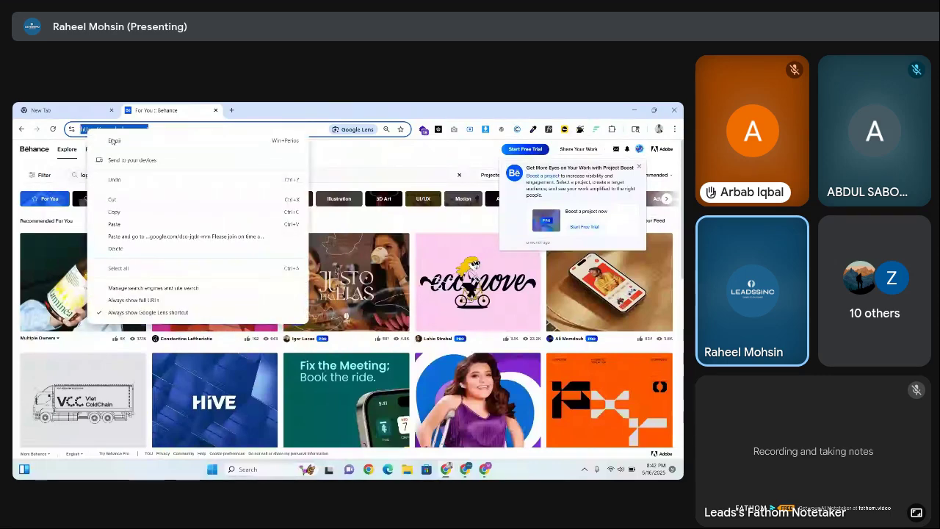
click(122, 211)
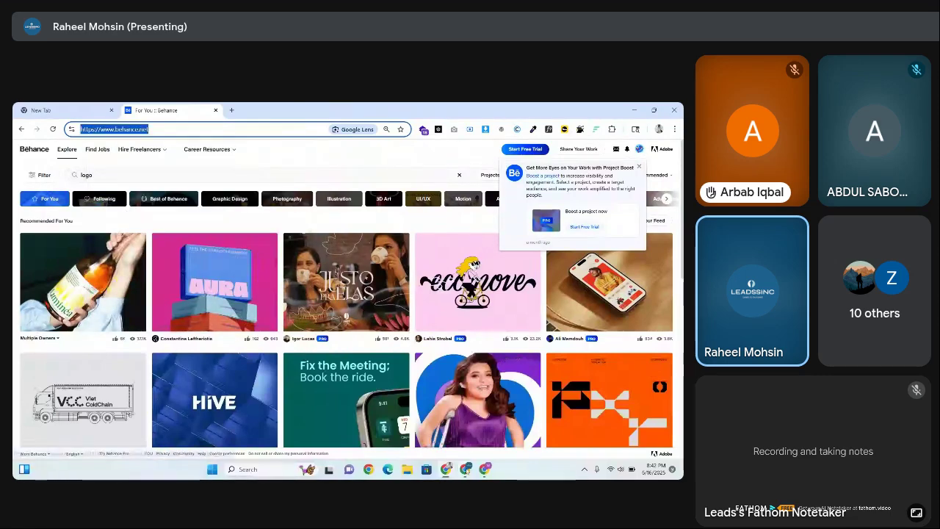
- Switch to the Google Meet call in the other Chrome window
click(465, 470)
click(508, 433)
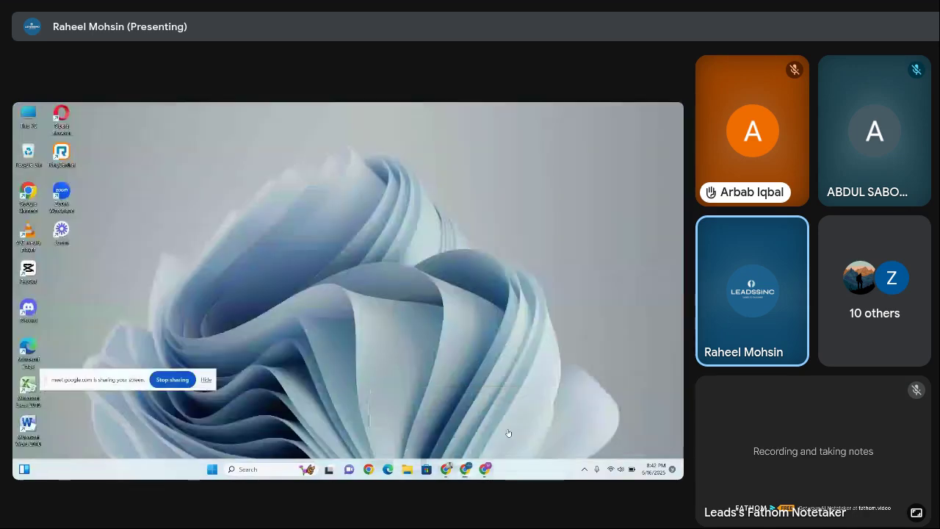
click(466, 469)
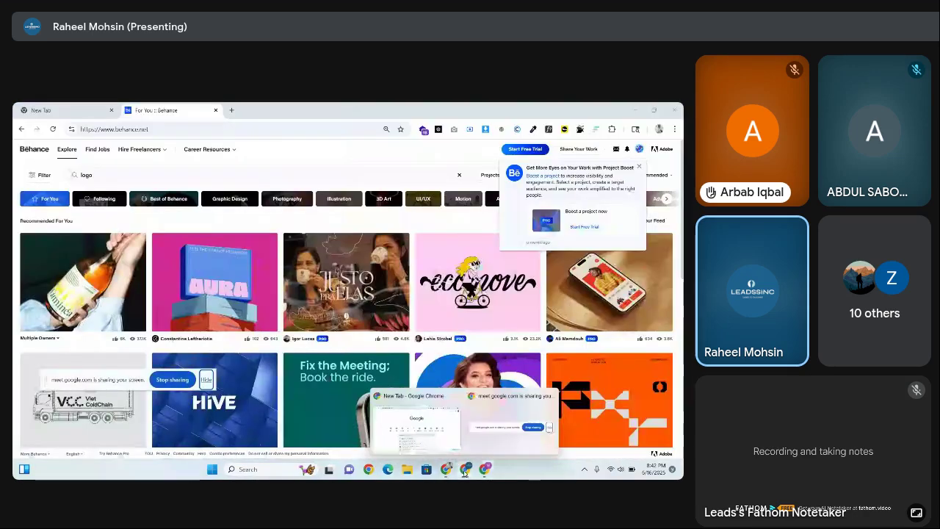
click(473, 417)
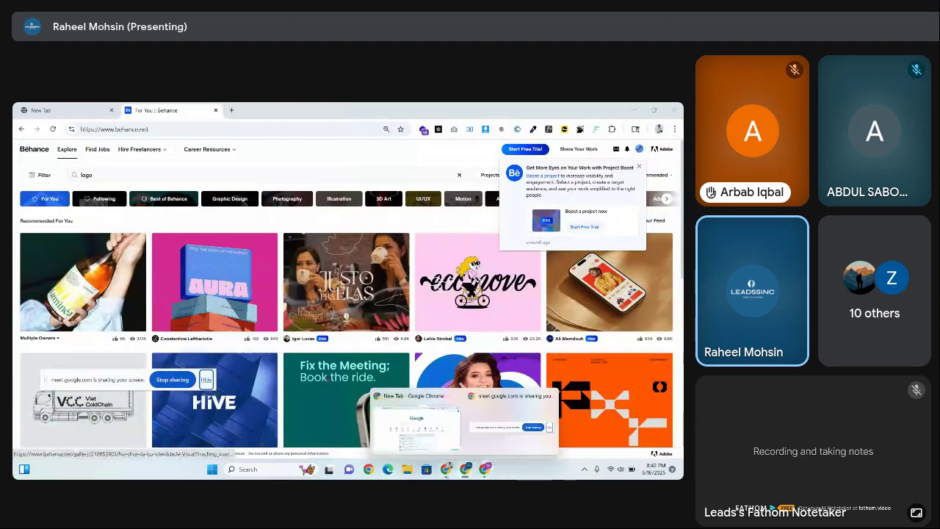
click(443, 474)
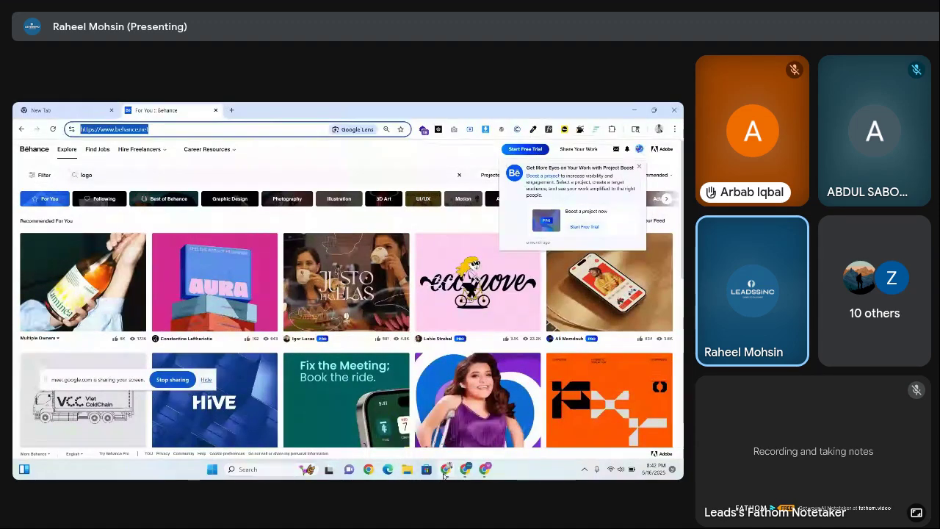
mouse_move(467, 474)
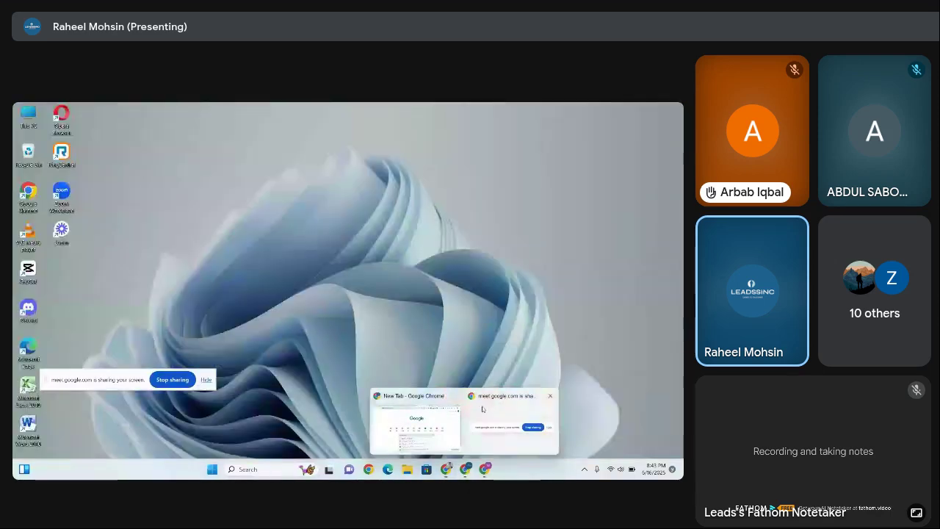
click(485, 405)
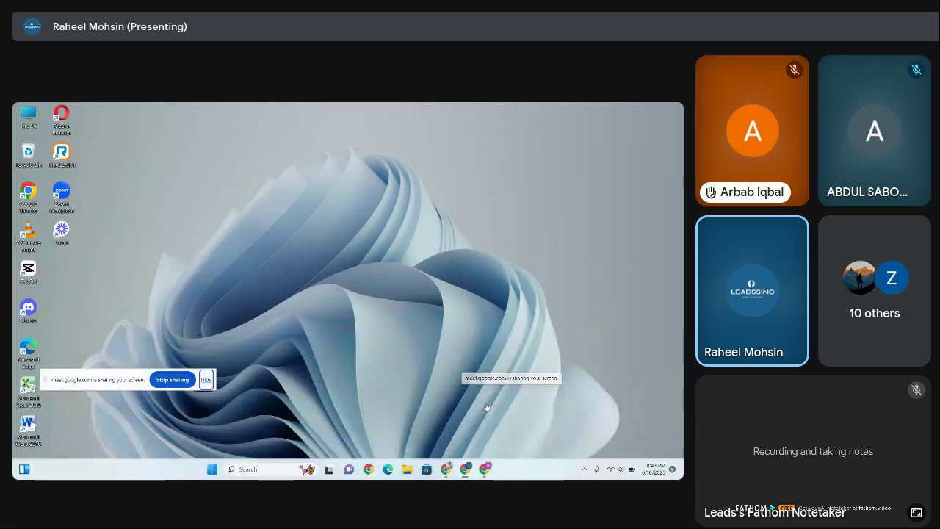
mouse_move(470, 472)
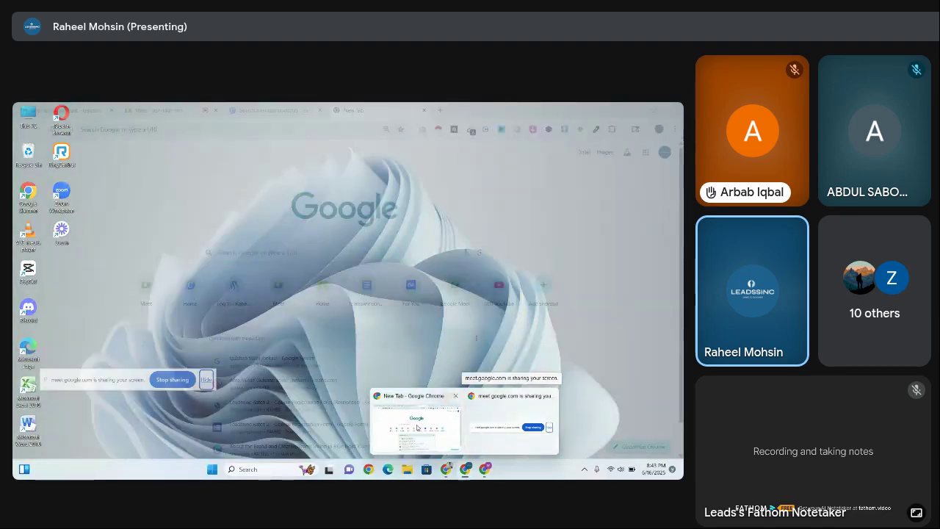
click(411, 415)
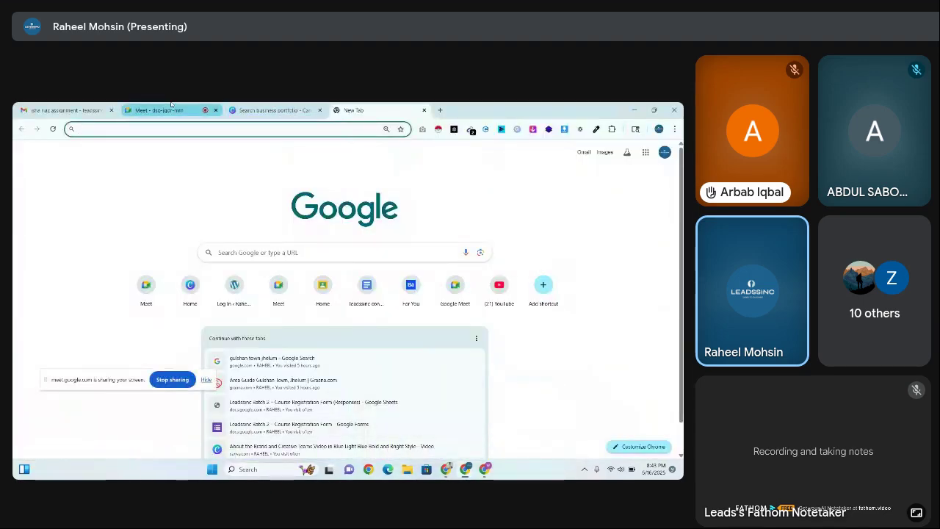
click(157, 111)
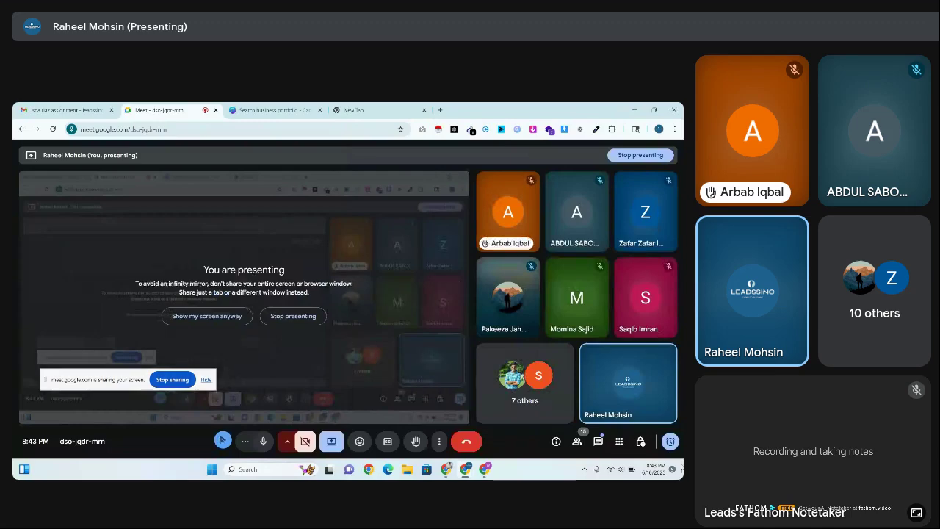
- Send the copied Behance link to the participants in the in-call messages and close the chat
click(598, 440)
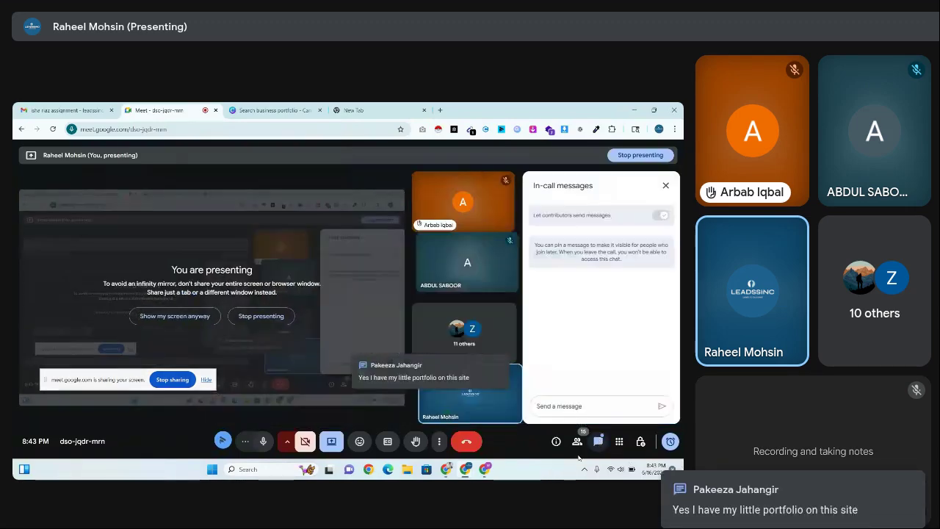
right_click(540, 406)
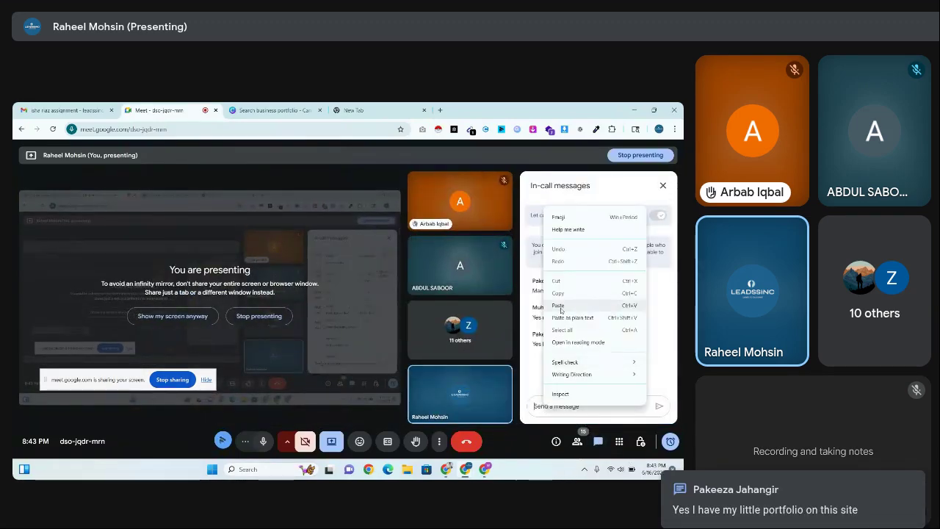
click(563, 310)
click(659, 405)
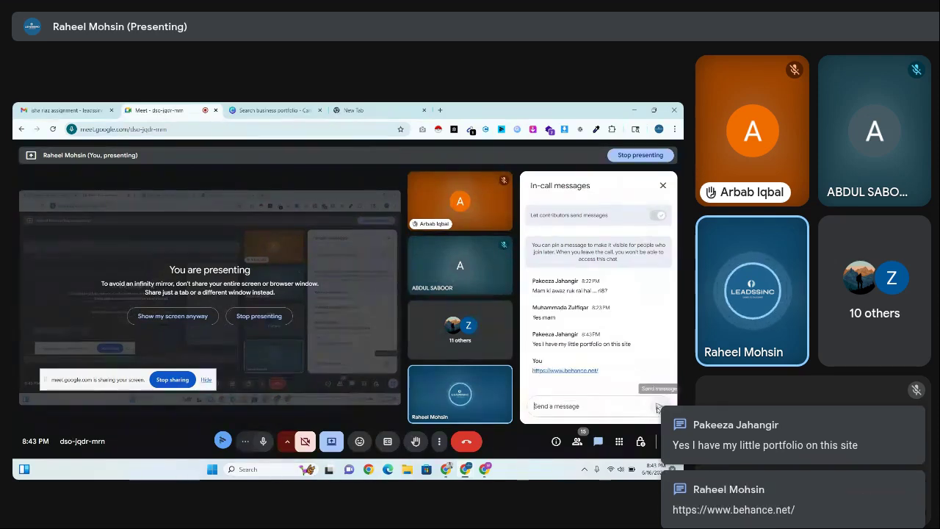
click(663, 186)
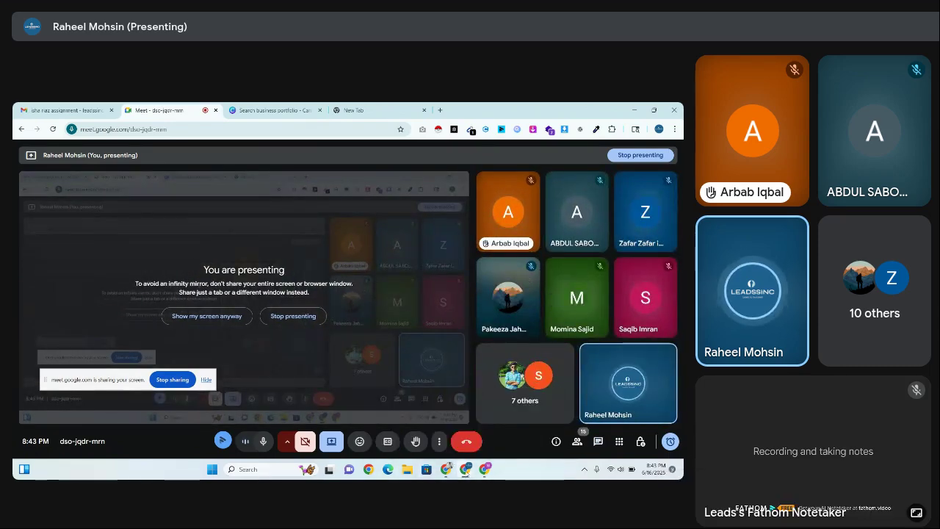
- Return to the Behance window and search for the suggested term "logo design"
mouse_move(465, 470)
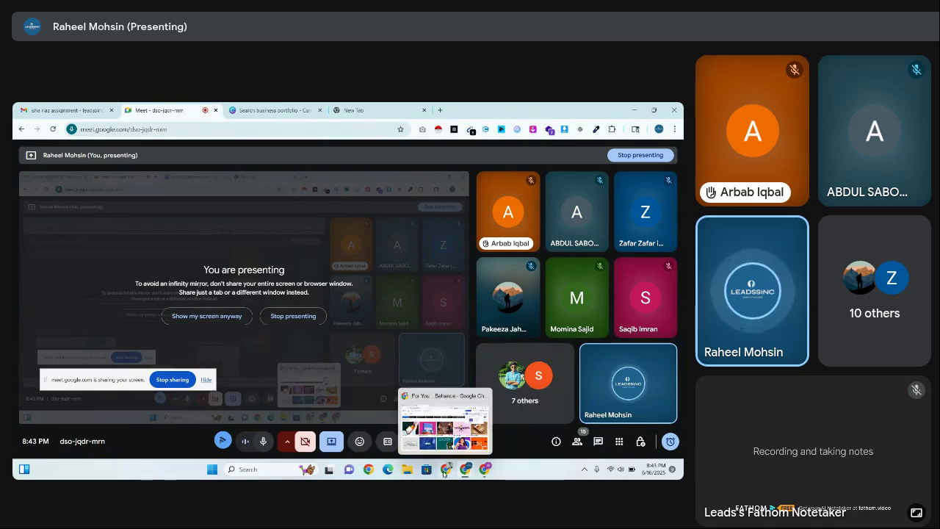
click(446, 469)
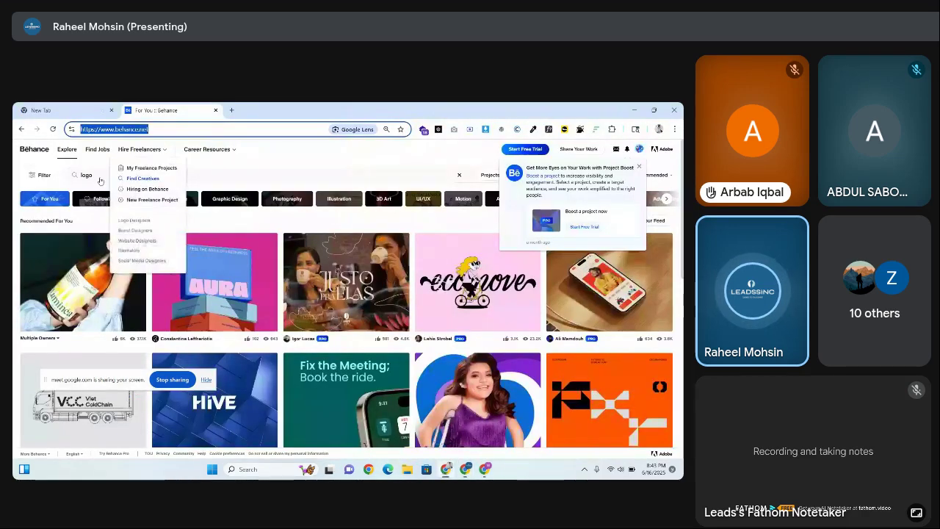
click(95, 174)
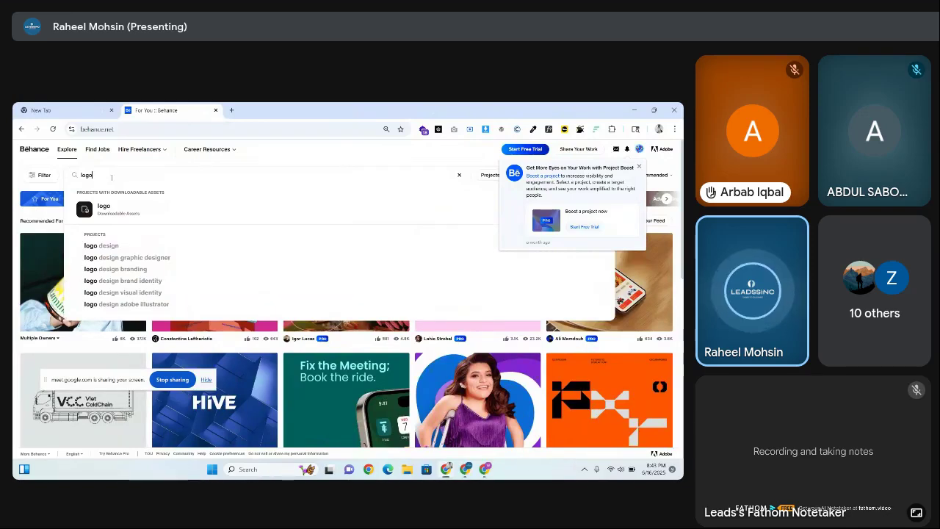
click(101, 246)
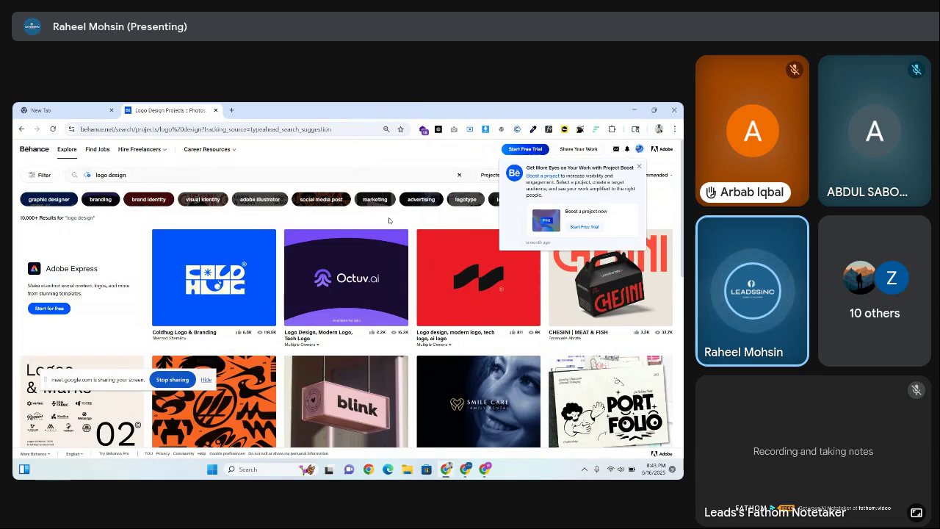
- Close the Project Boost notification and browse the "logo design" project results
click(639, 168)
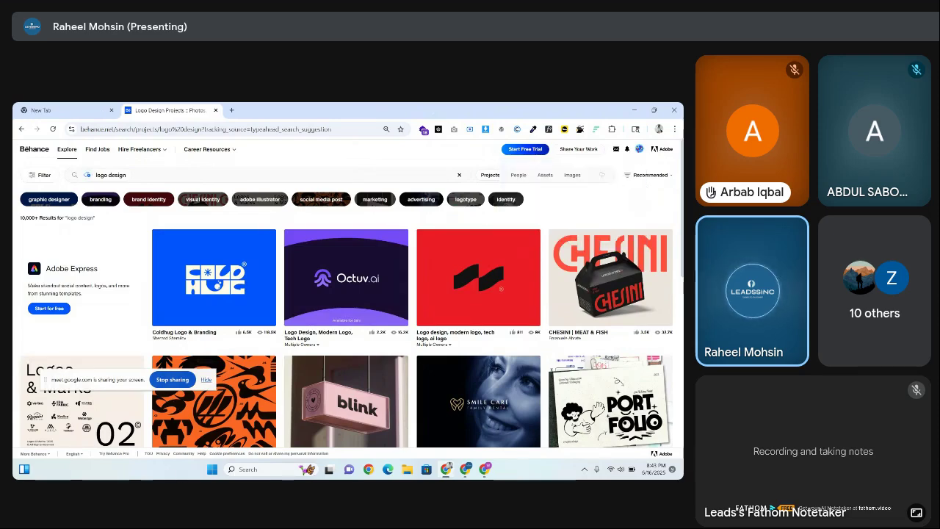
scroll(346, 316, down, 2)
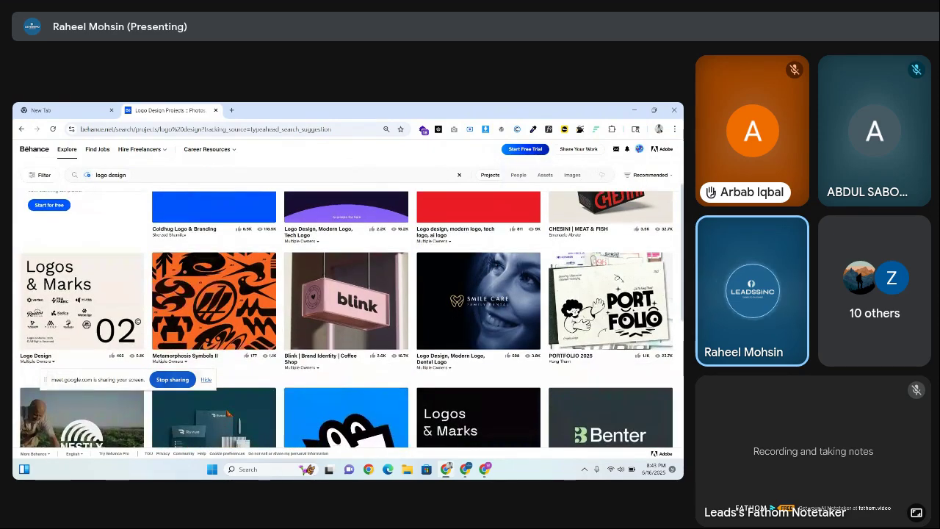
scroll(220, 323, down, 4)
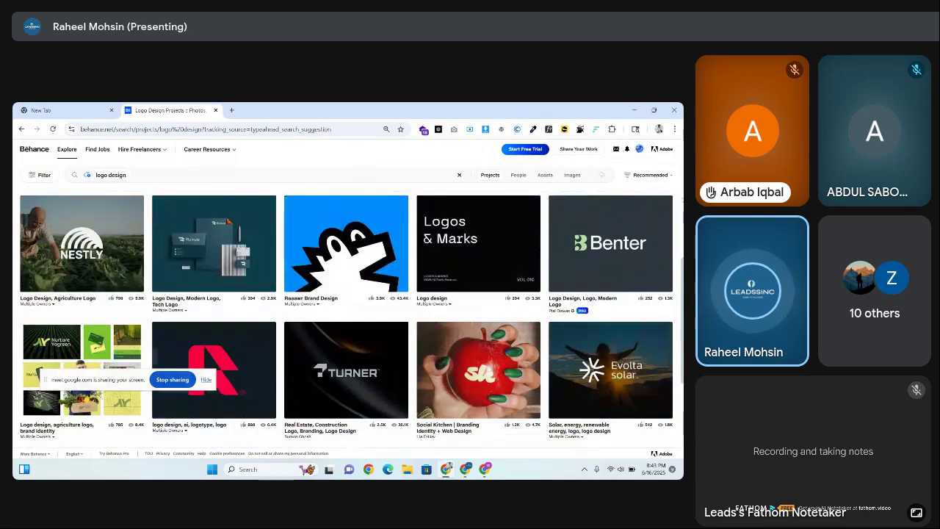
- Skim the "logo design" results once more and open the account's own Behance profile page
scroll(220, 325, up, 6)
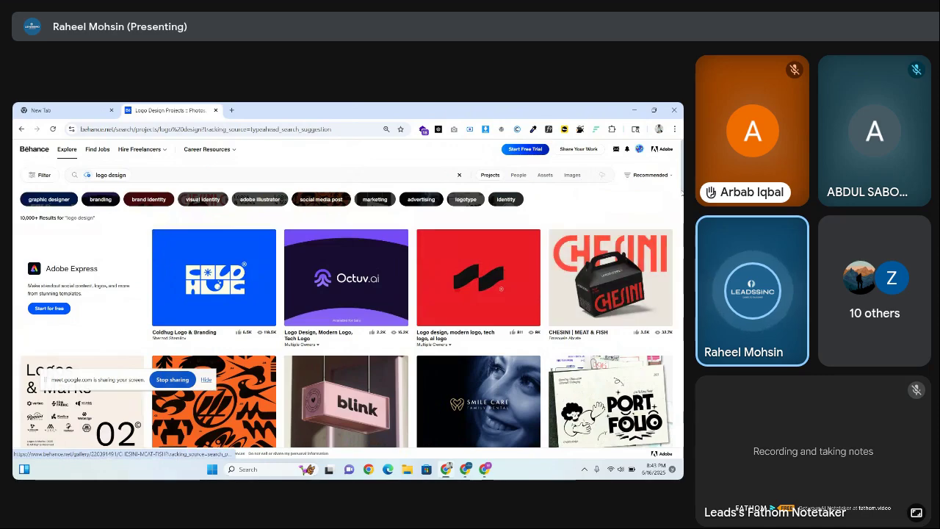
scroll(345, 316, down, 10)
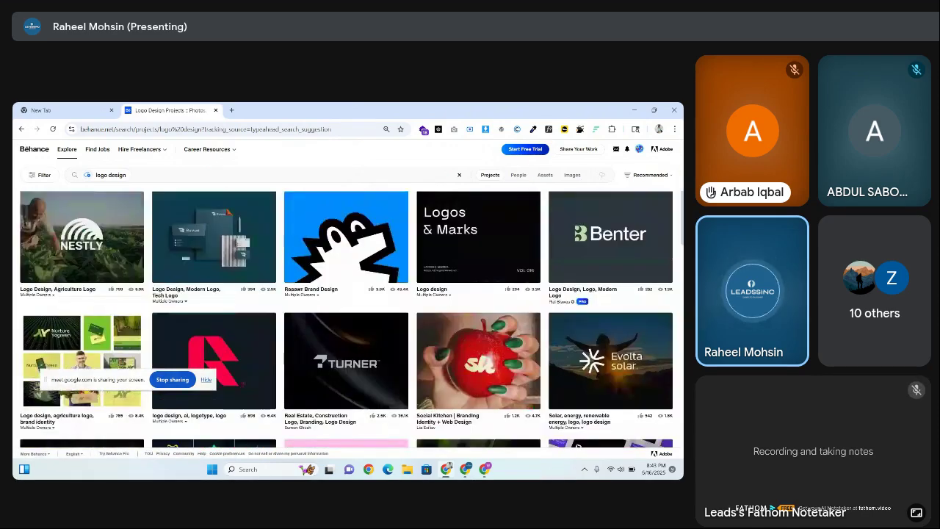
scroll(345, 316, up, 10)
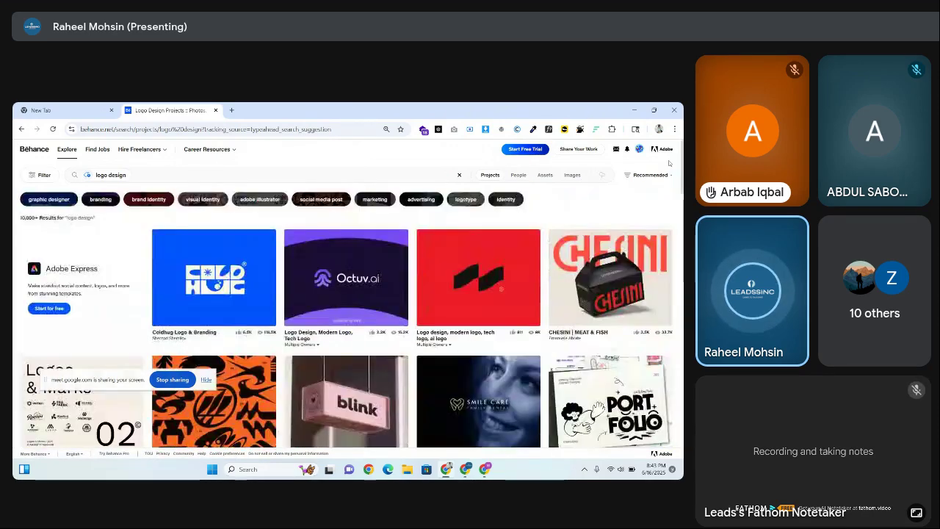
click(638, 150)
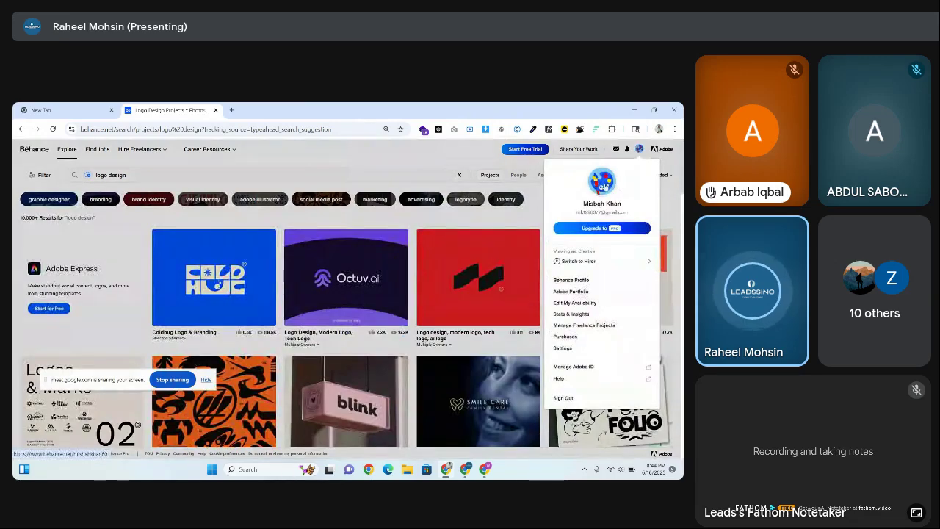
click(638, 149)
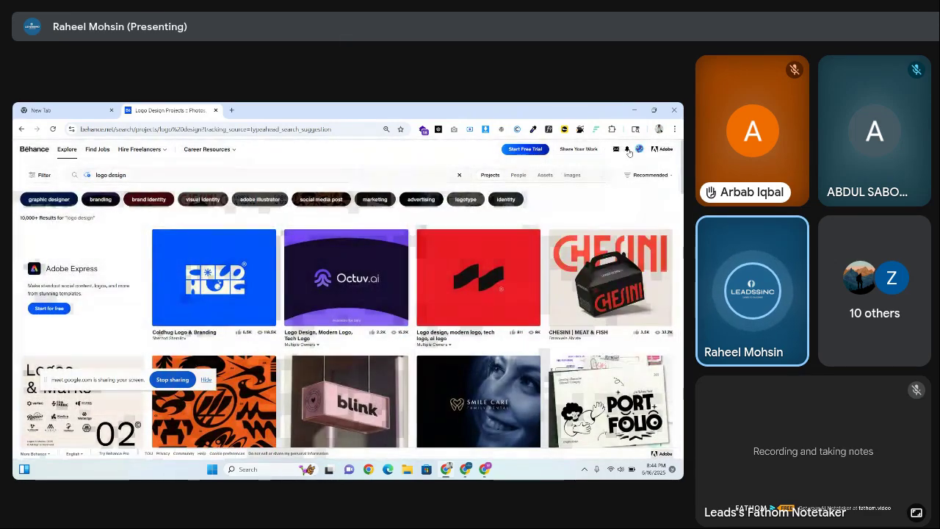
click(639, 149)
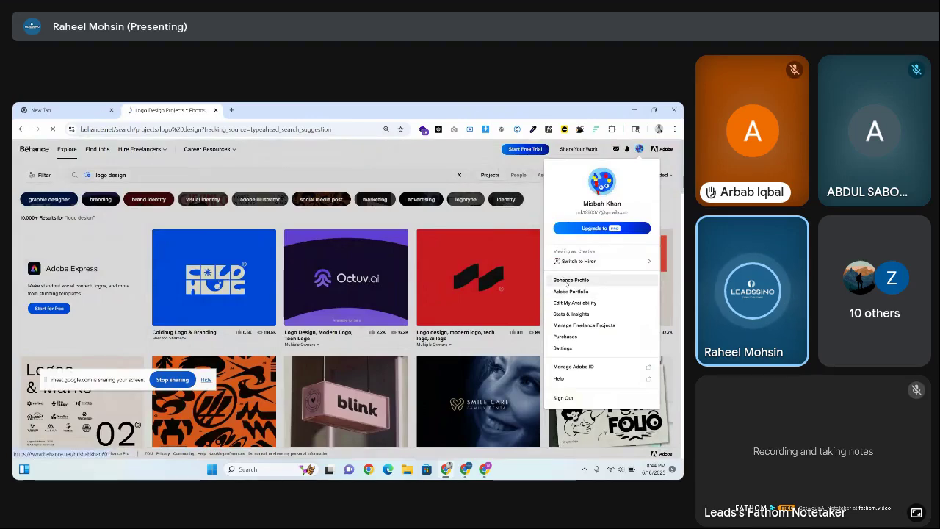
click(566, 282)
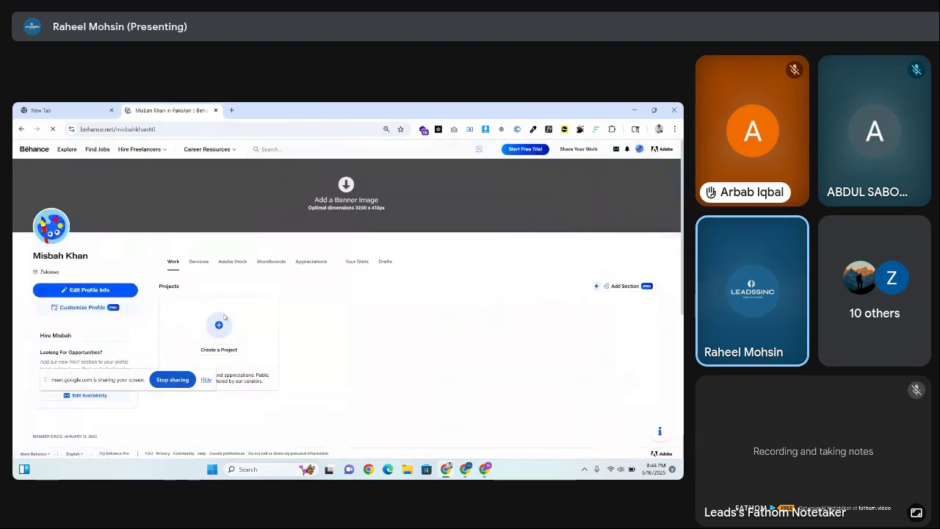
- Open the profile information editor and examine the Teams and On The Web sections with their social account options
scroll(347, 308, down, 1)
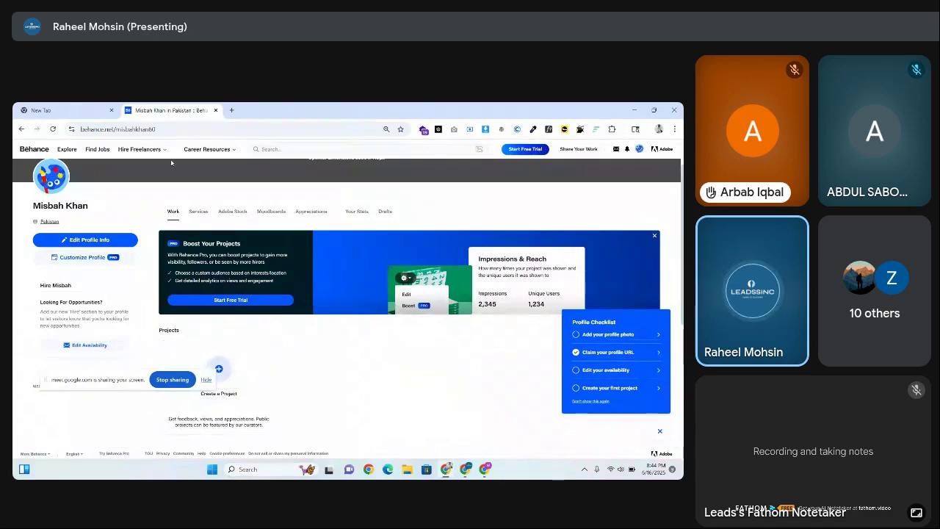
scroll(104, 280, up, 1)
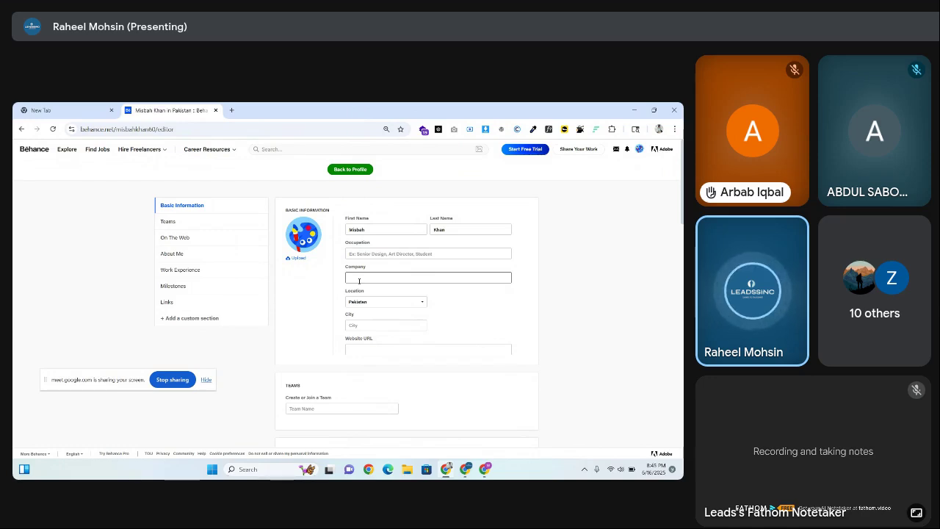
click(195, 224)
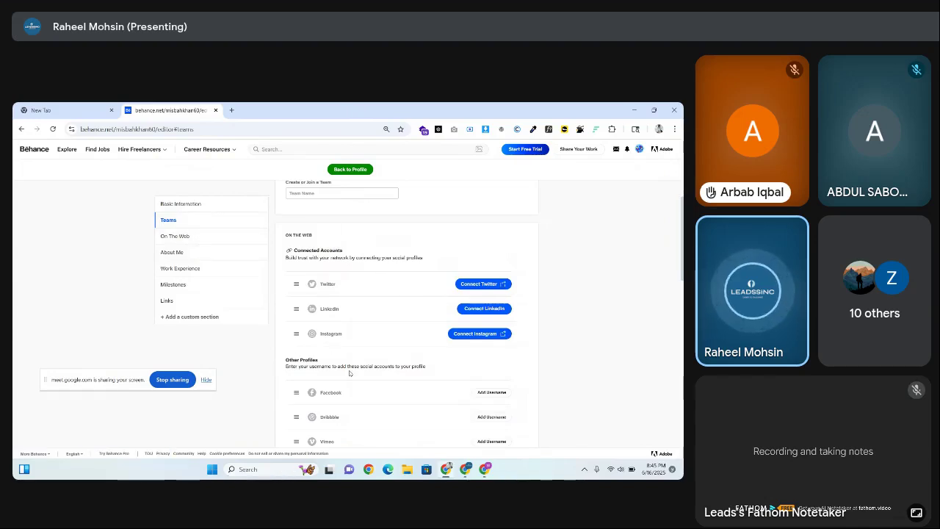
scroll(406, 312, down, 5)
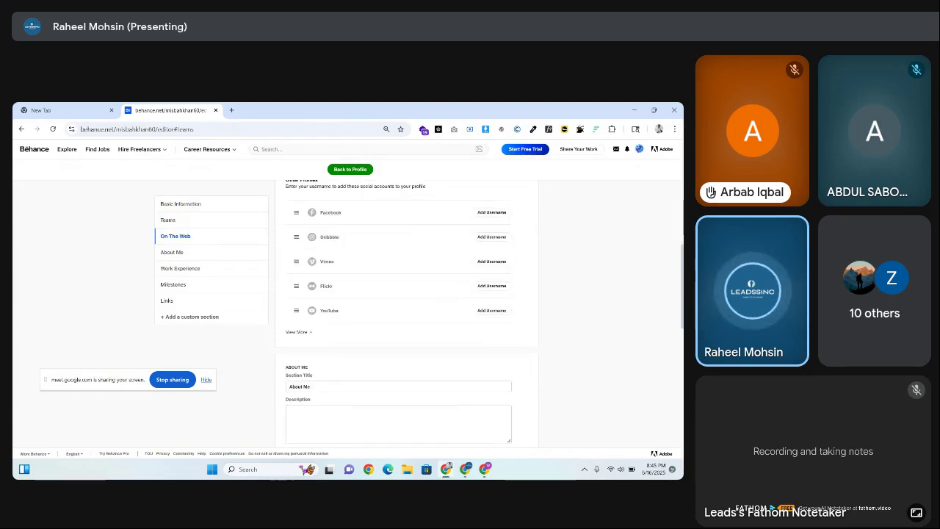
scroll(406, 312, up, 2)
scroll(406, 312, down, 5)
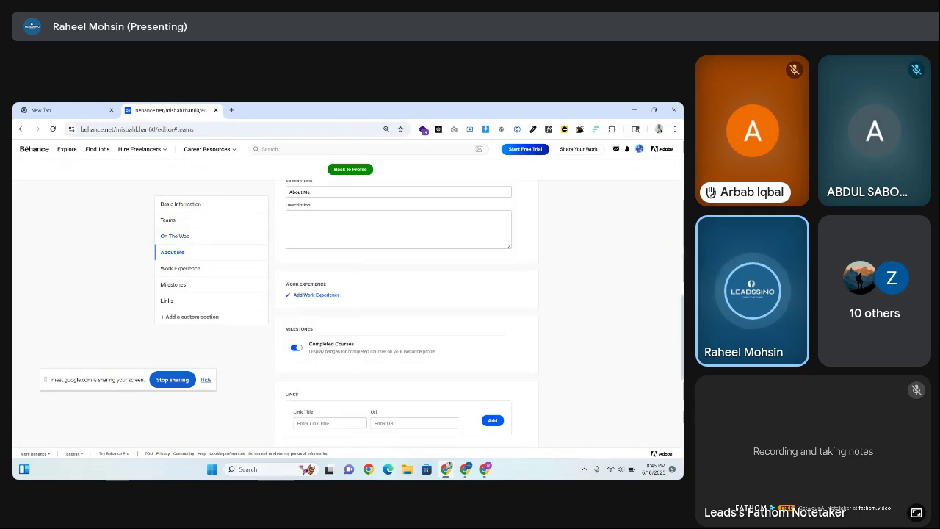
- Examine the About Me, Work Experience, Milestones and Links sections of the profile editor
scroll(297, 304, up, 1)
click(317, 294)
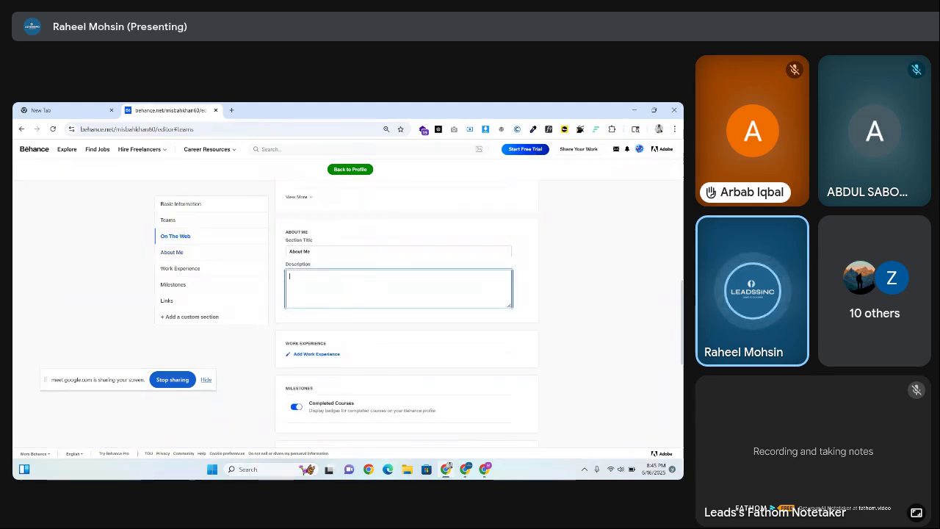
scroll(679, 357, down, 2)
scroll(680, 356, up, 1)
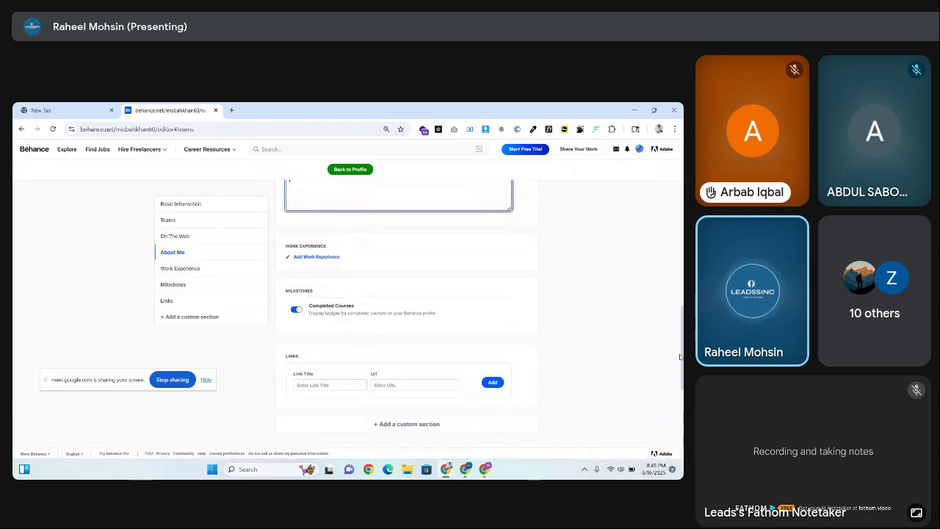
scroll(680, 357, down, 1)
click(330, 376)
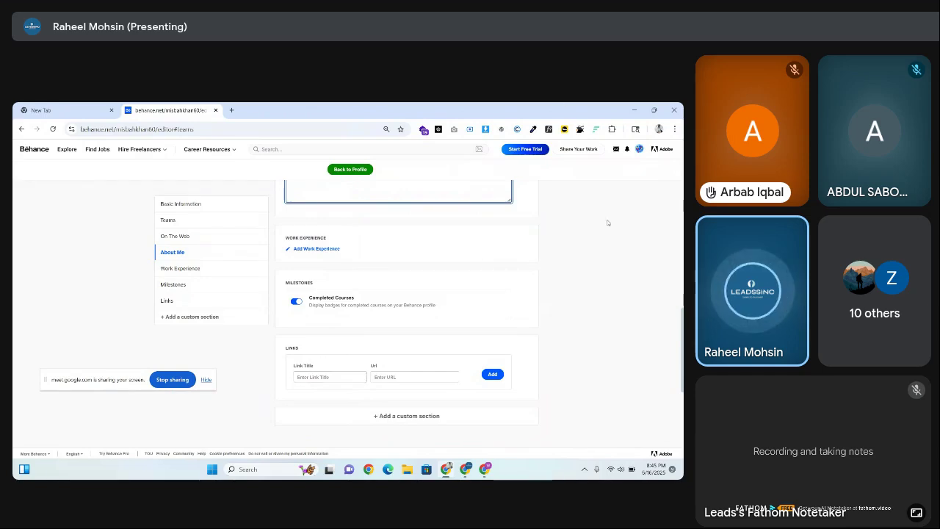
mouse_move(681, 340)
mouse_down()
mouse_move(671, 255)
mouse_move(682, 334)
mouse_up()
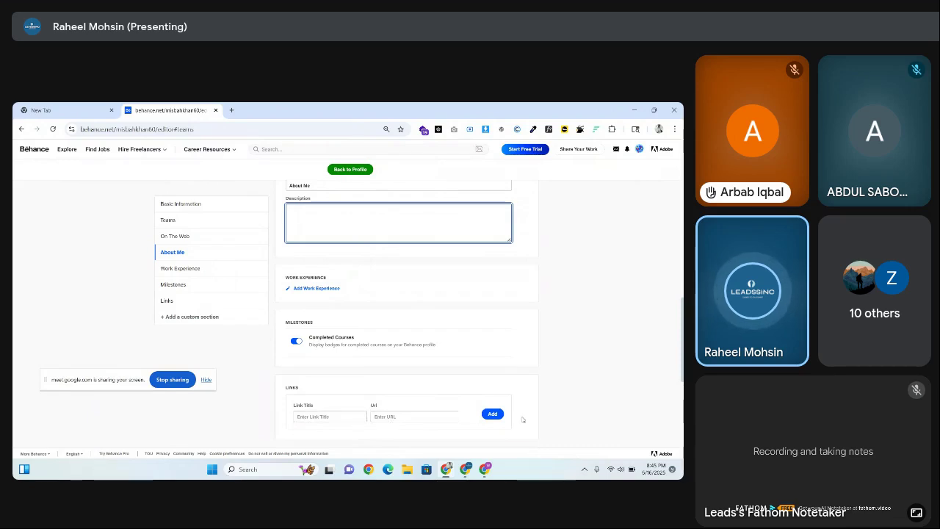
scroll(680, 323, up, 1)
scroll(680, 323, down, 1)
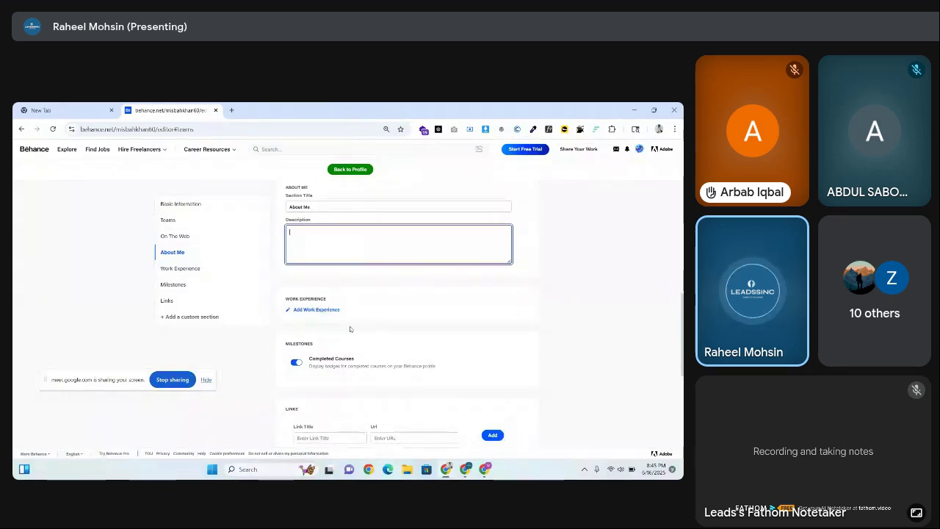
- Review the Connected Accounts options again and return to the Basic Information section of the profile editor
scroll(407, 316, up, 5)
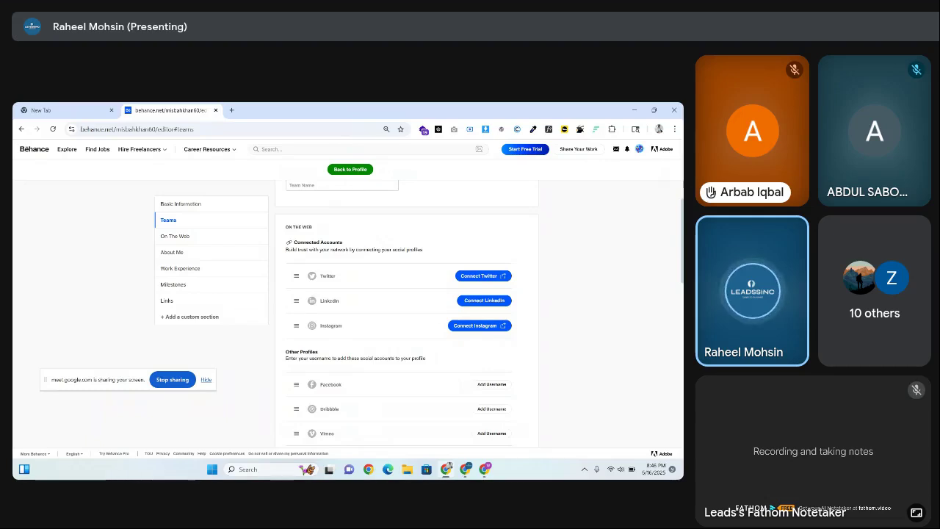
scroll(406, 309, up, 1)
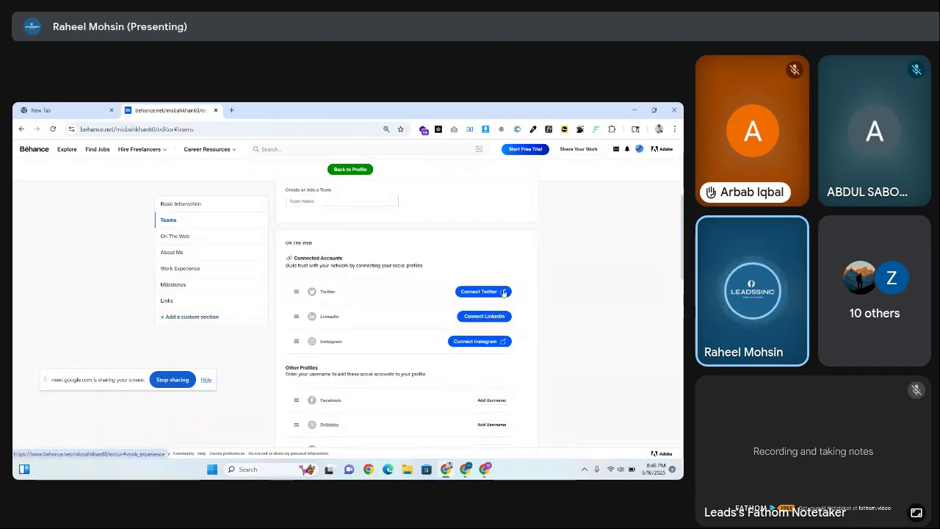
scroll(682, 219, up, 5)
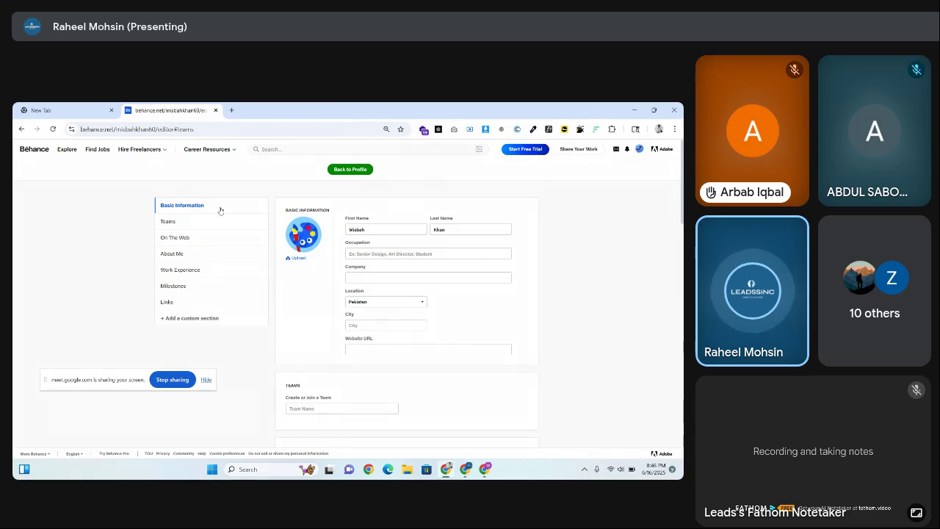
- Go back to the Behance profile page and start creating a new project
click(22, 129)
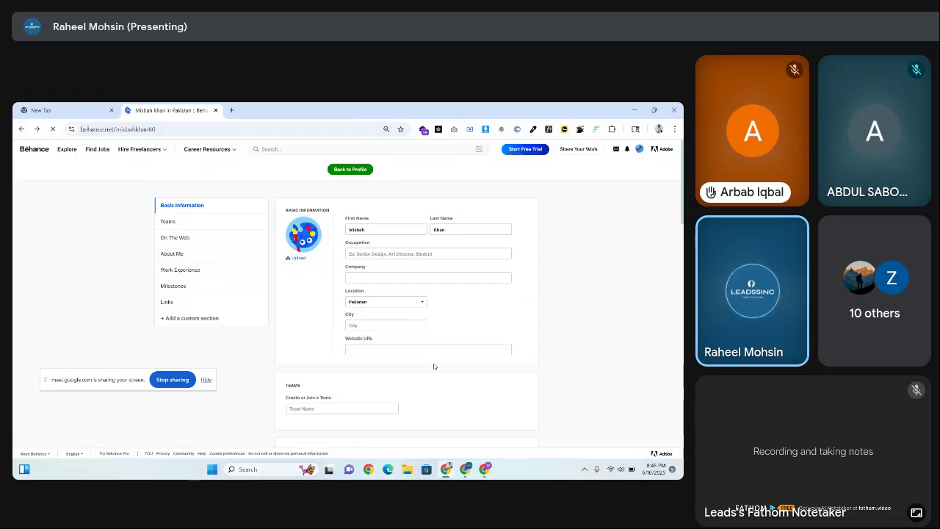
click(222, 307)
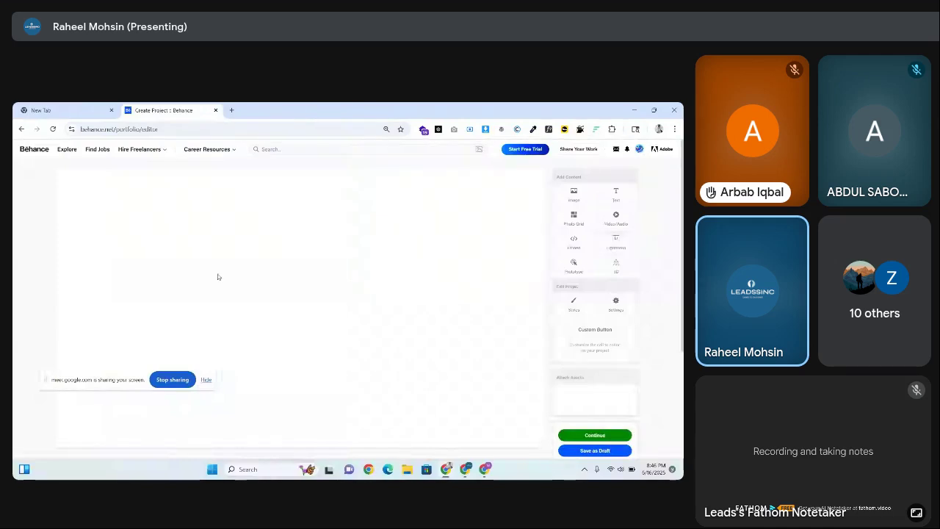
- Switch to the Google Meet call and unmute the microphone
mouse_move(464, 472)
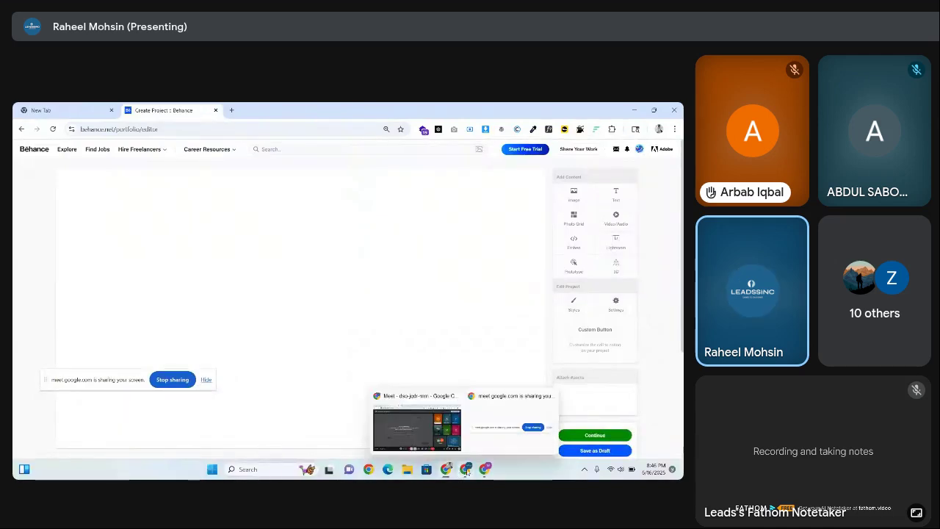
click(403, 427)
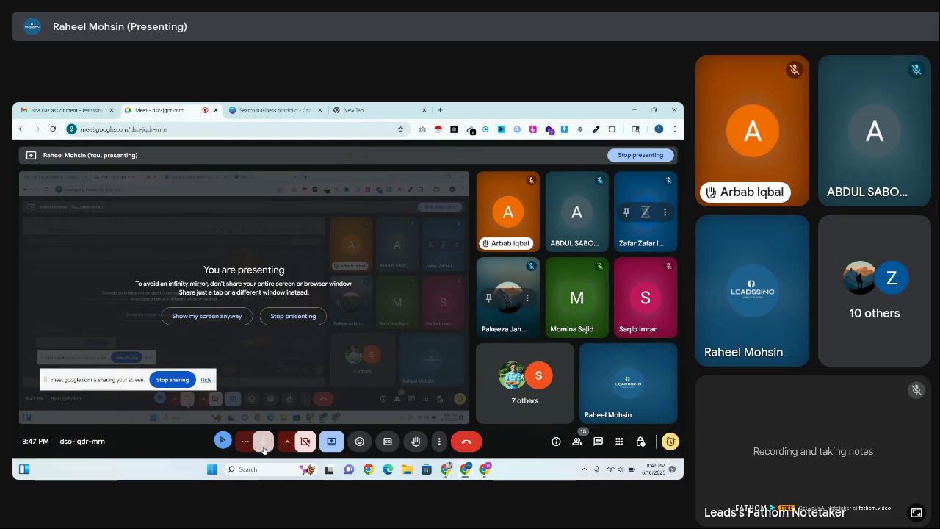
click(262, 442)
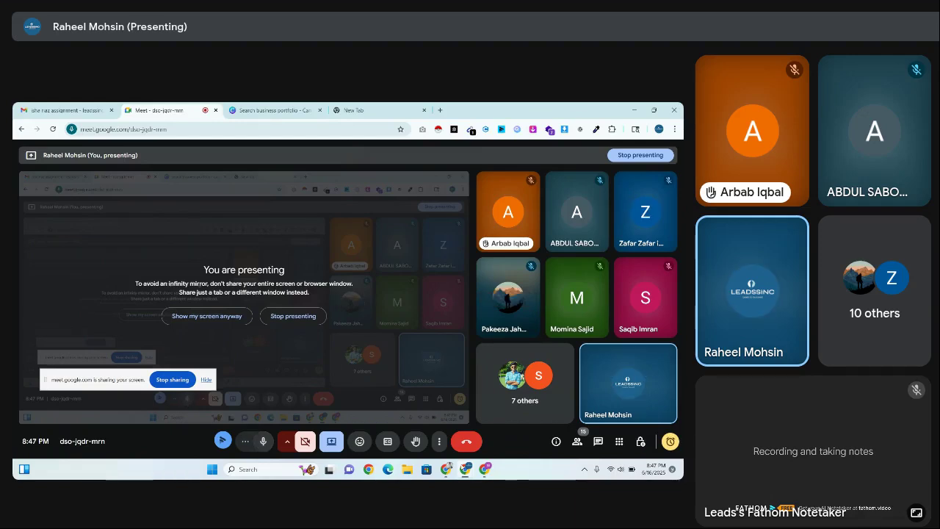
- Return to the Behance window in Chrome and open leadssinc.com in a new tab
mouse_move(446, 468)
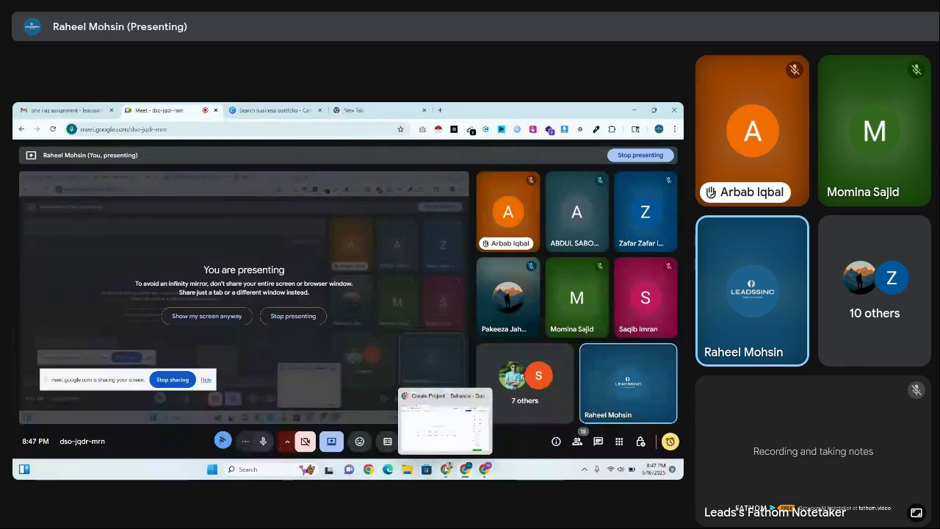
click(444, 423)
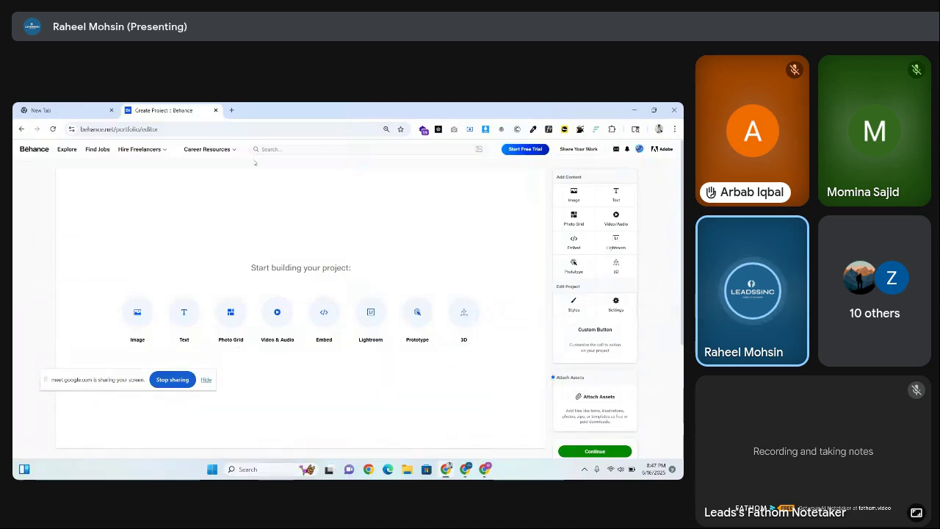
click(231, 111)
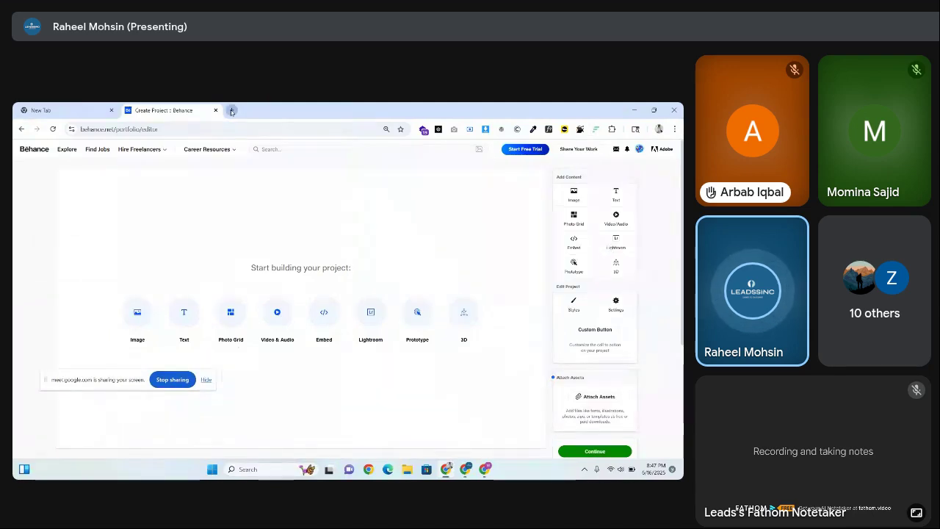
text(lead)
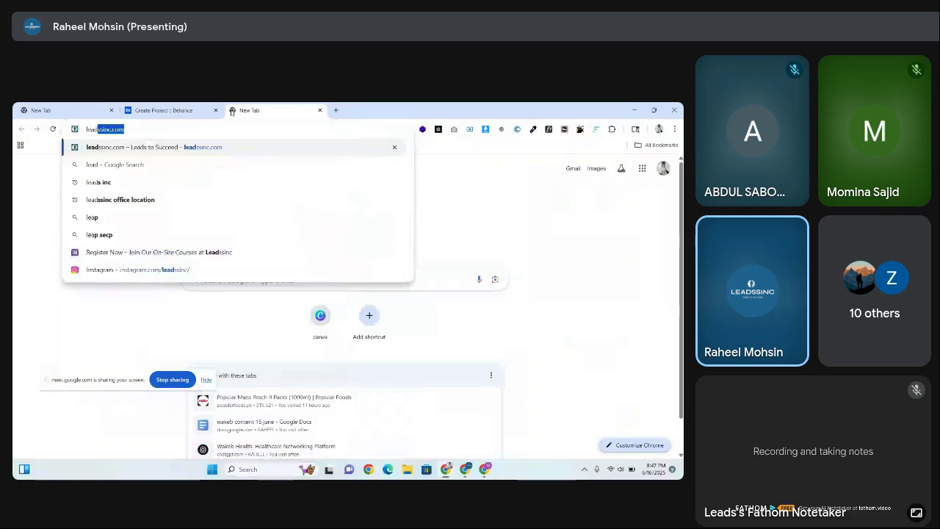
key(Return)
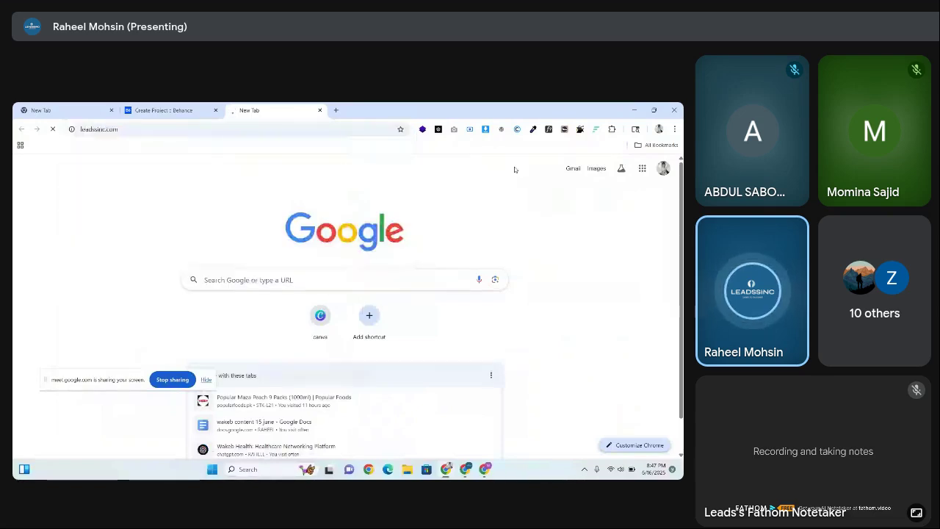